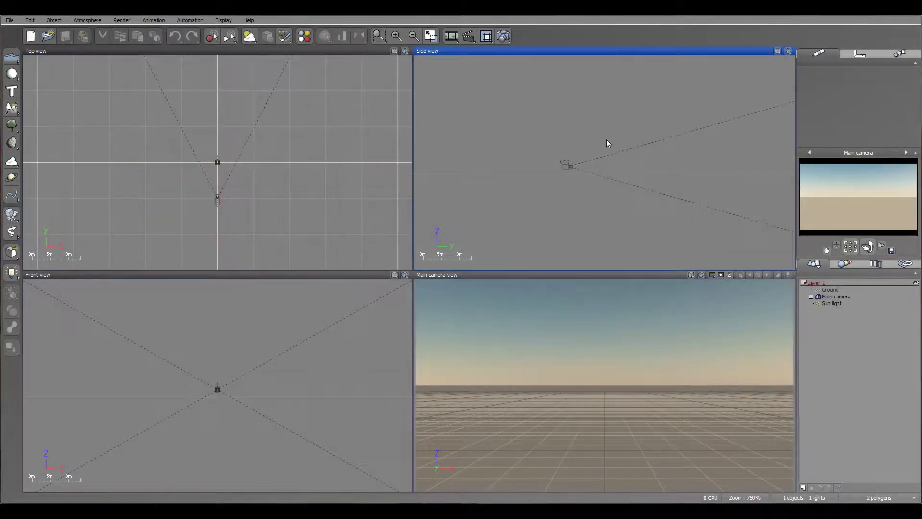
pyautogui.moveTo(630, 122); pyautogui.dragTo(602, 166, button='right')
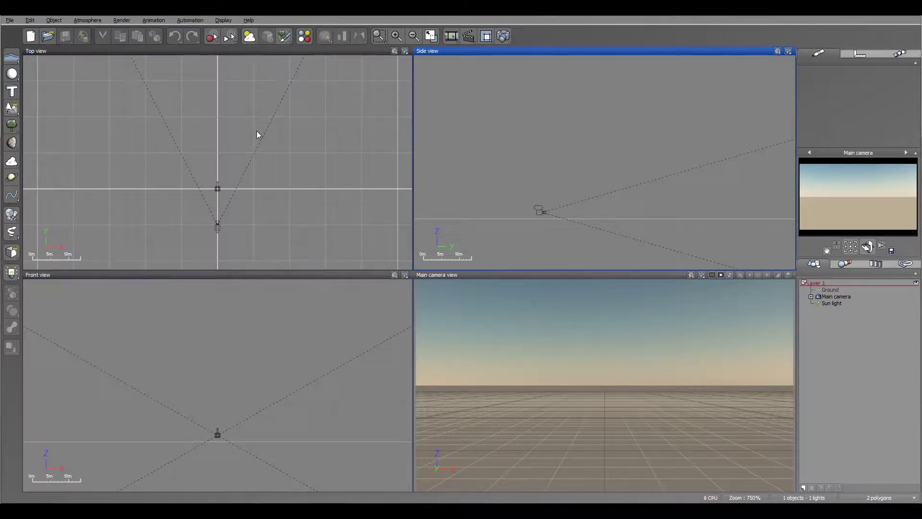
pyautogui.moveTo(284, 134); pyautogui.dragTo(213, 137, button='right')
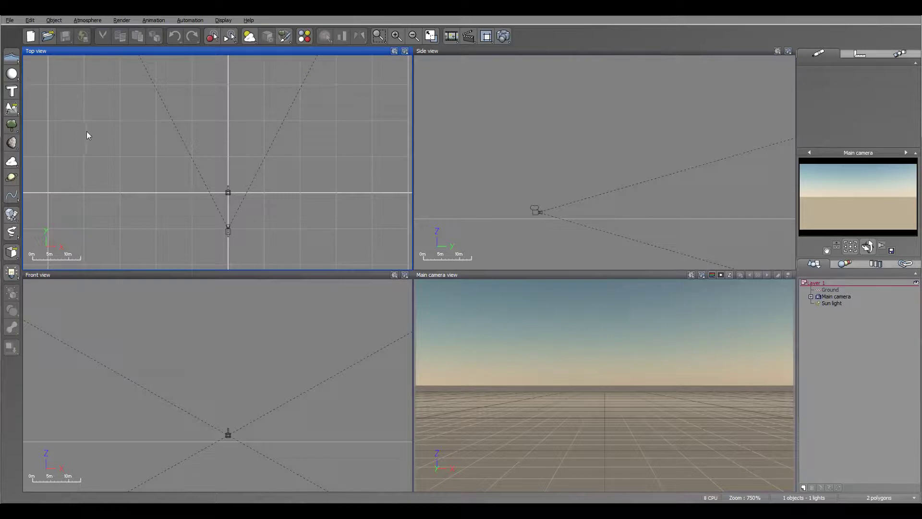
pyautogui.click(12, 126)
pyautogui.moveTo(252, 118); pyautogui.dragTo(268, 124, button='right')
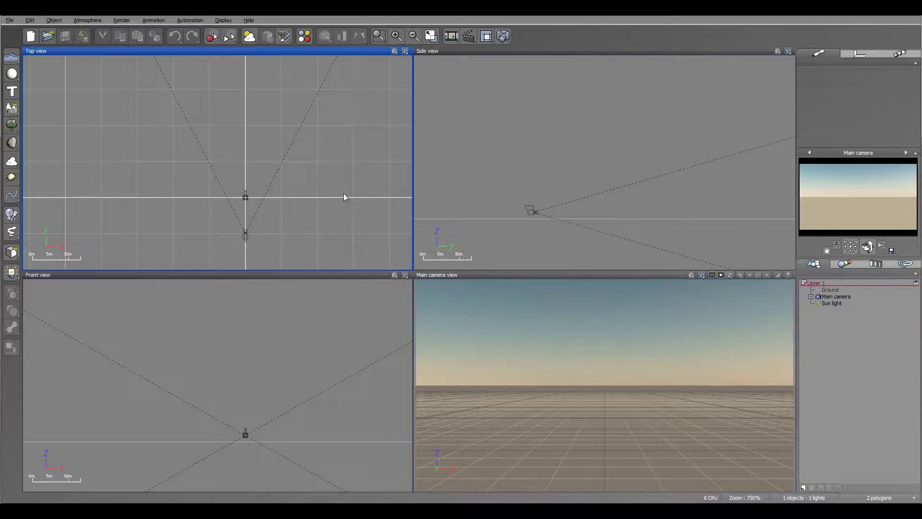
# - Add a terrain object to the scene
pyautogui.click(13, 111)
pyautogui.click(28, 111)
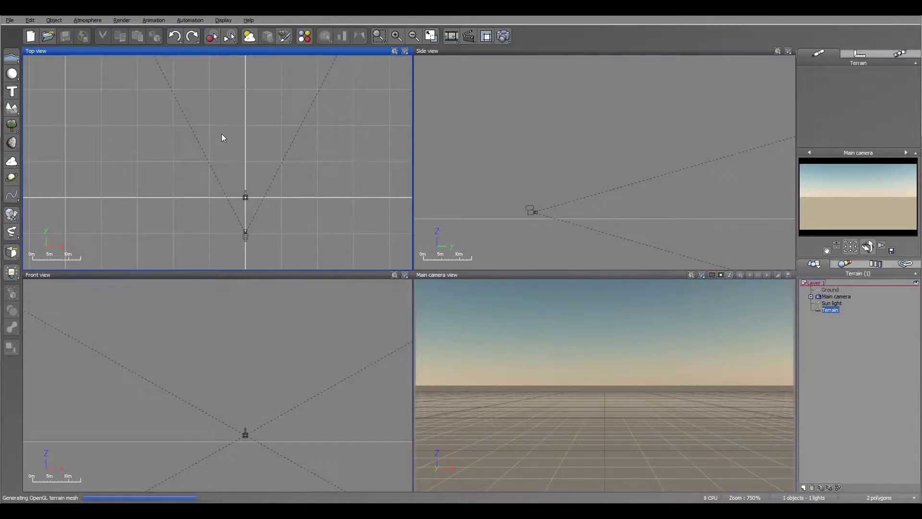
pyautogui.scroll(-10, 614, 159)
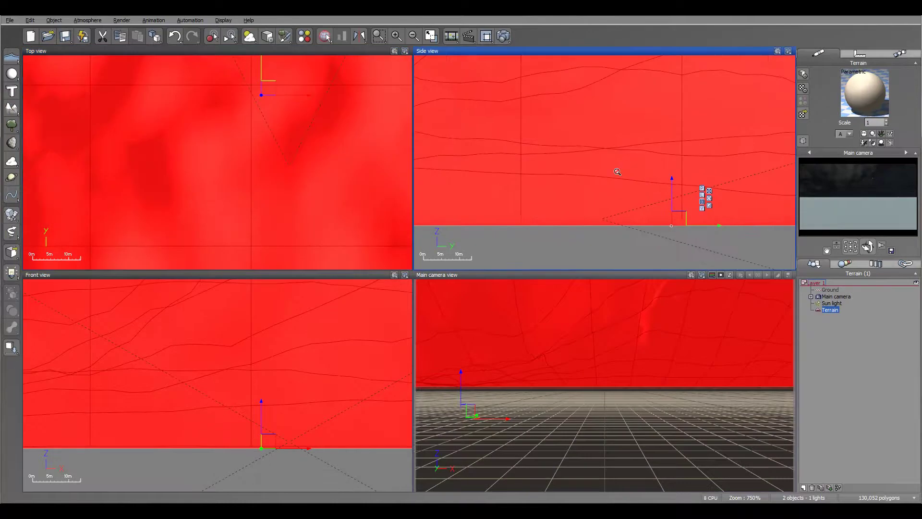
pyautogui.moveTo(614, 157); pyautogui.dragTo(735, 182)
pyautogui.moveTo(315, 140); pyautogui.dragTo(320, 171)
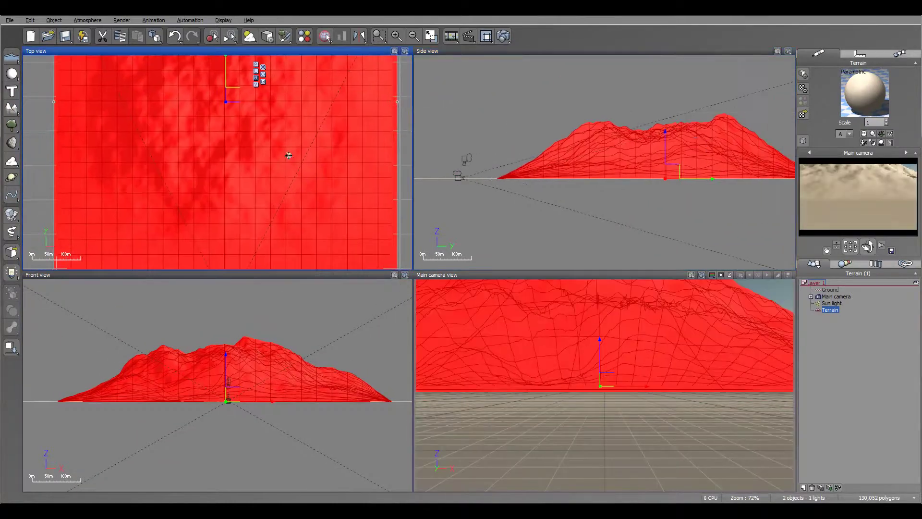
pyautogui.scroll(-5, 190, 155)
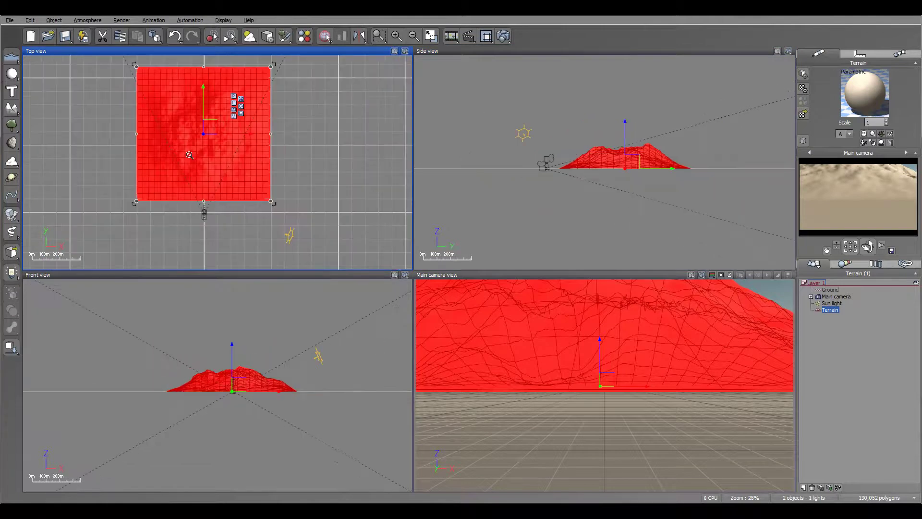
pyautogui.scroll(-2, 191, 153)
pyautogui.moveTo(248, 143); pyautogui.dragTo(308, 138, button='right')
pyautogui.scroll(6, 294, 147)
pyautogui.scroll(-2, 294, 147)
# - Change the terrain's material type to EcoSystem/Particles and bring up an enlarged plant species browser
pyautogui.doubleClick(880, 75)
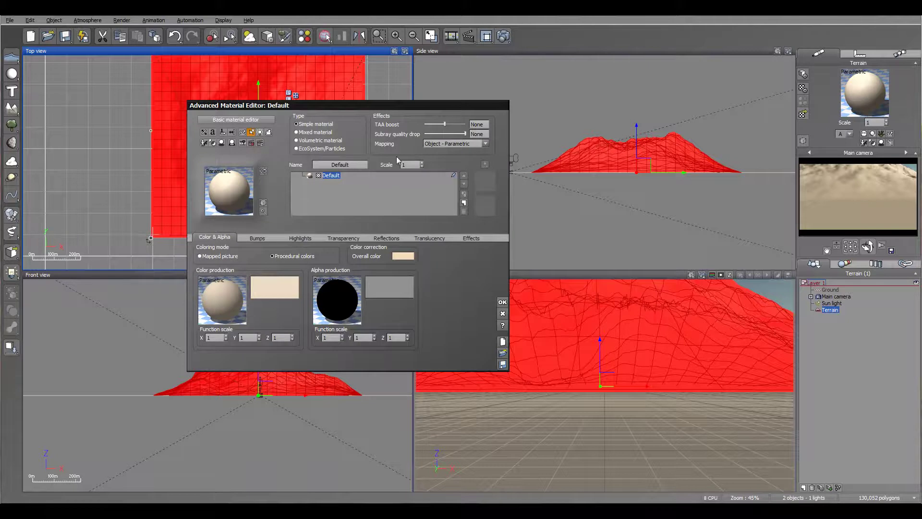
pyautogui.click(296, 148)
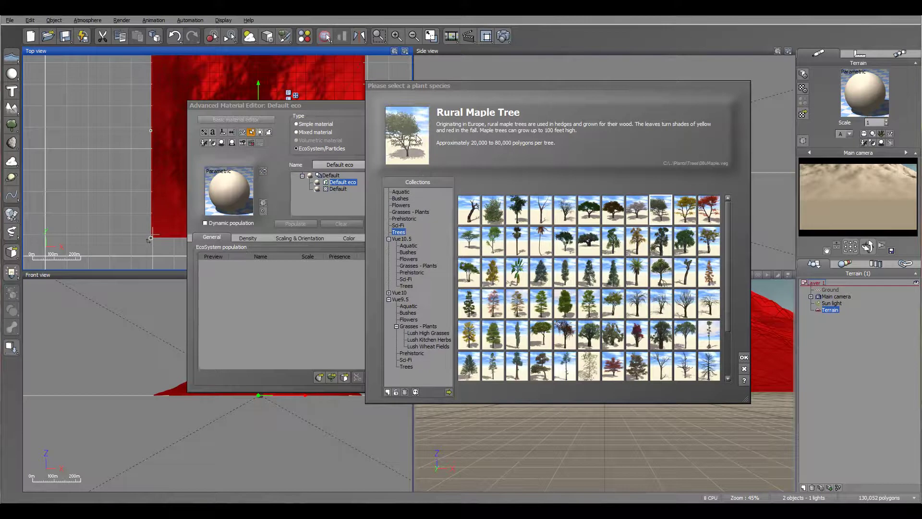
pyautogui.moveTo(476, 87); pyautogui.dragTo(462, 77)
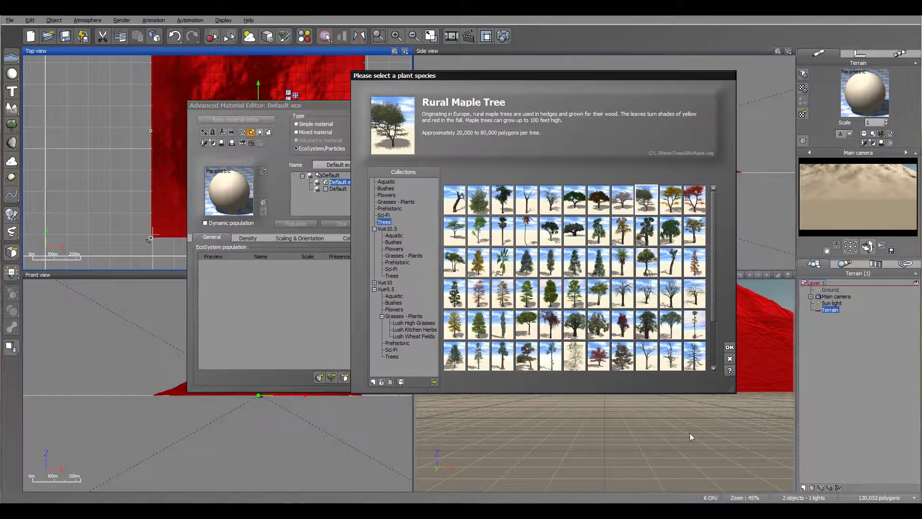
pyautogui.moveTo(729, 387); pyautogui.dragTo(766, 436)
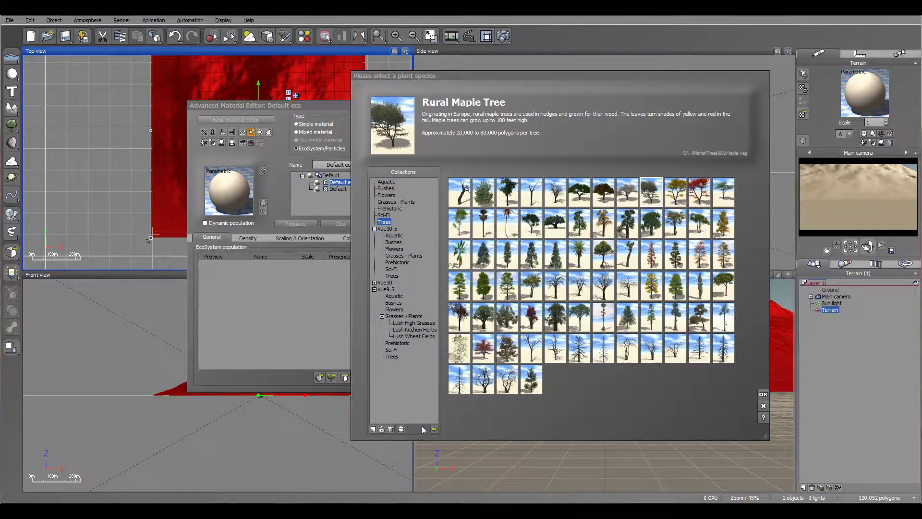
# - Show the additional species in the Trees collection, browse through them, and hide them again
pyautogui.click(402, 429)
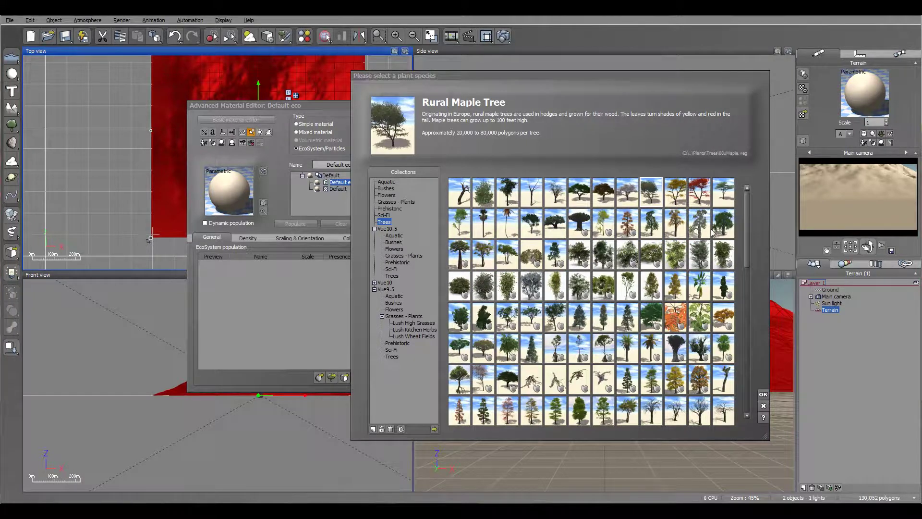
pyautogui.click(747, 200)
pyautogui.moveTo(745, 210); pyautogui.dragTo(754, 233)
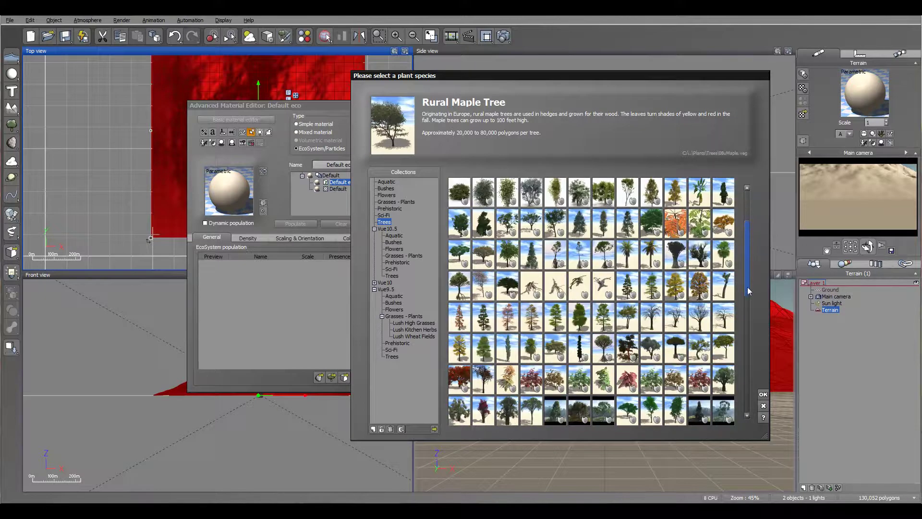
pyautogui.scroll(-1, 745, 264)
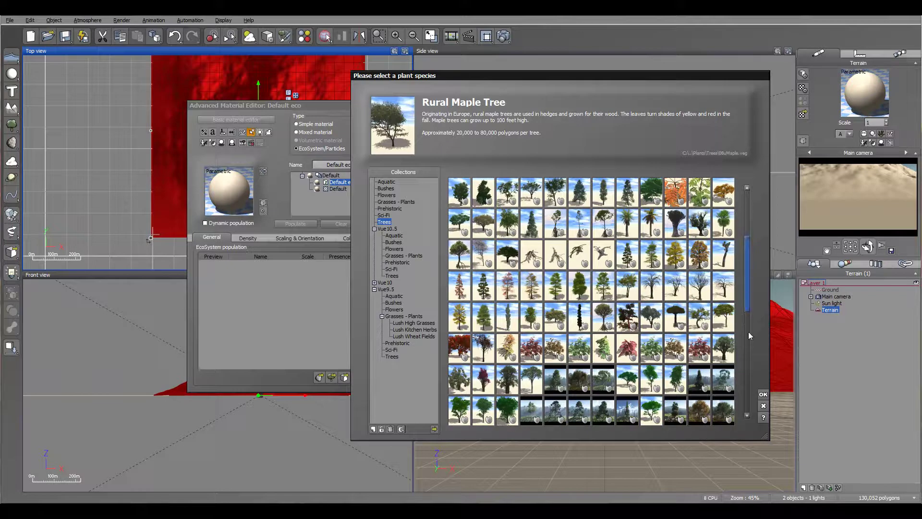
pyautogui.scroll(-8, 748, 354)
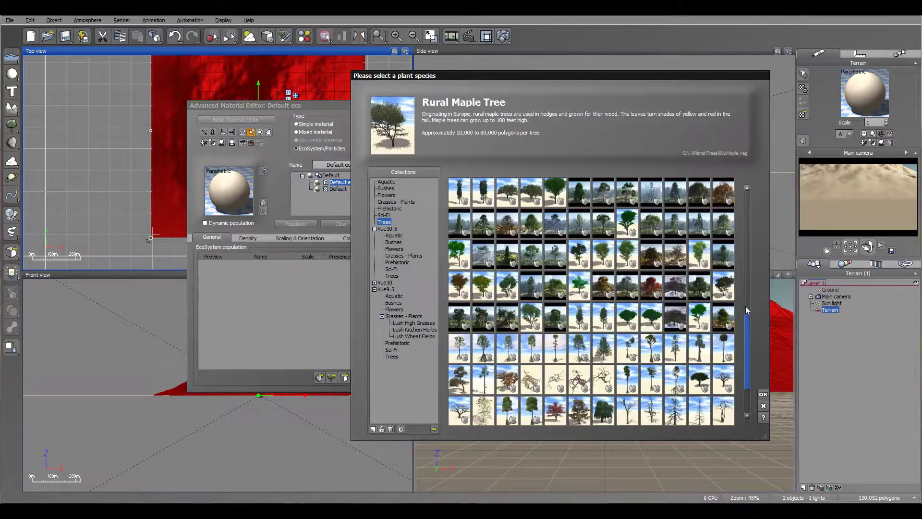
pyautogui.click(747, 196)
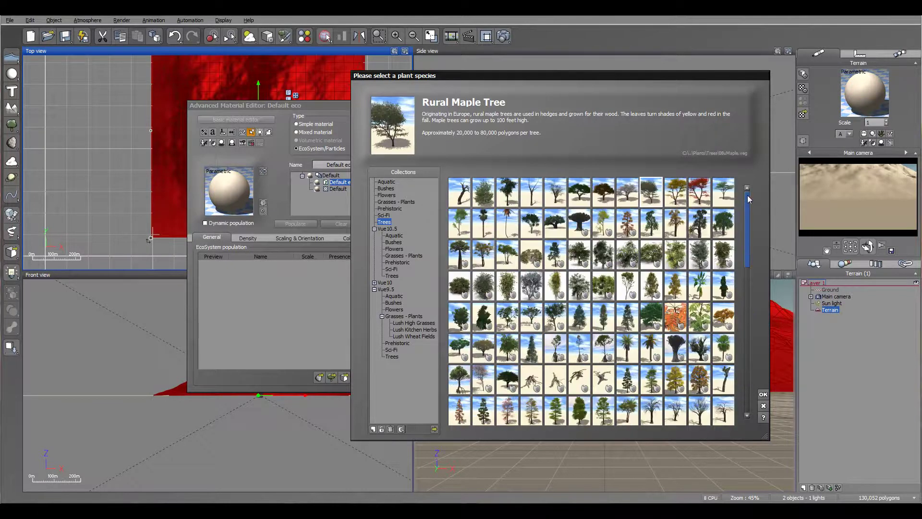
pyautogui.click(401, 429)
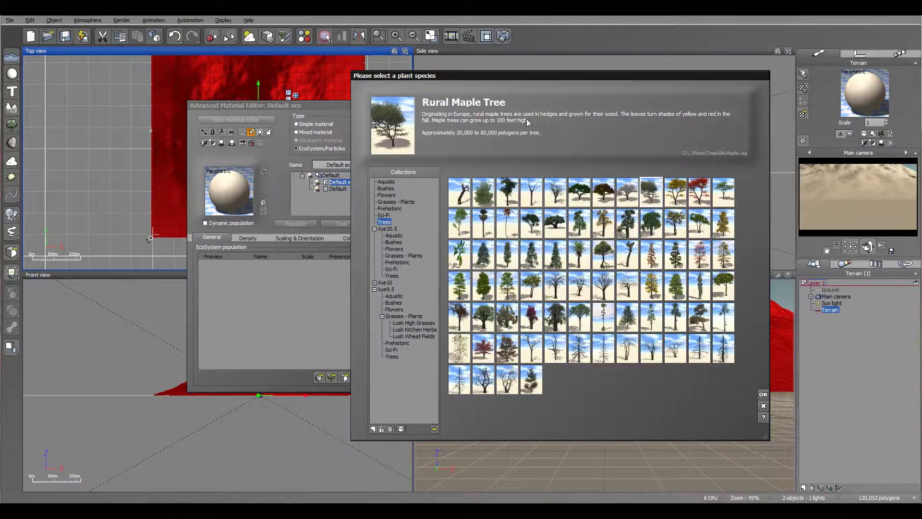
# - Add the Rural Maple Tree and the Plum Tree to the Default eco layer's EcoSystem population
pyautogui.click(763, 395)
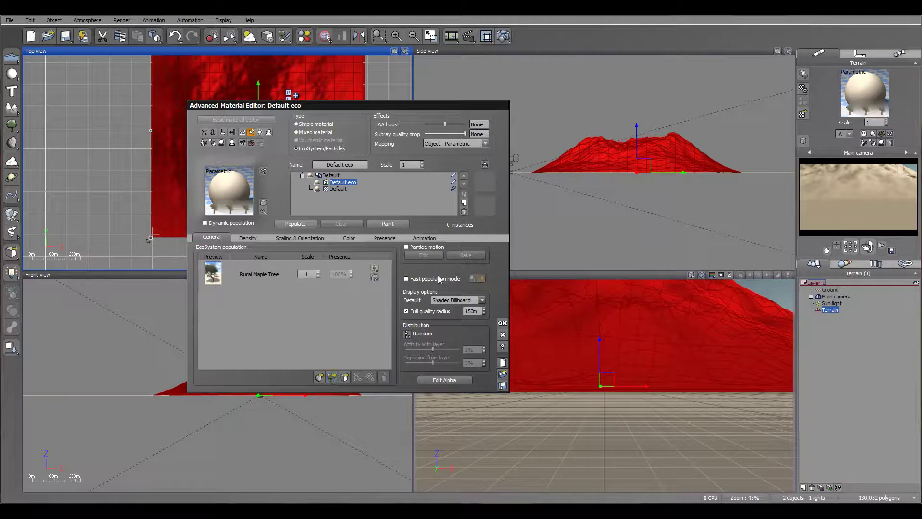
pyautogui.click(331, 378)
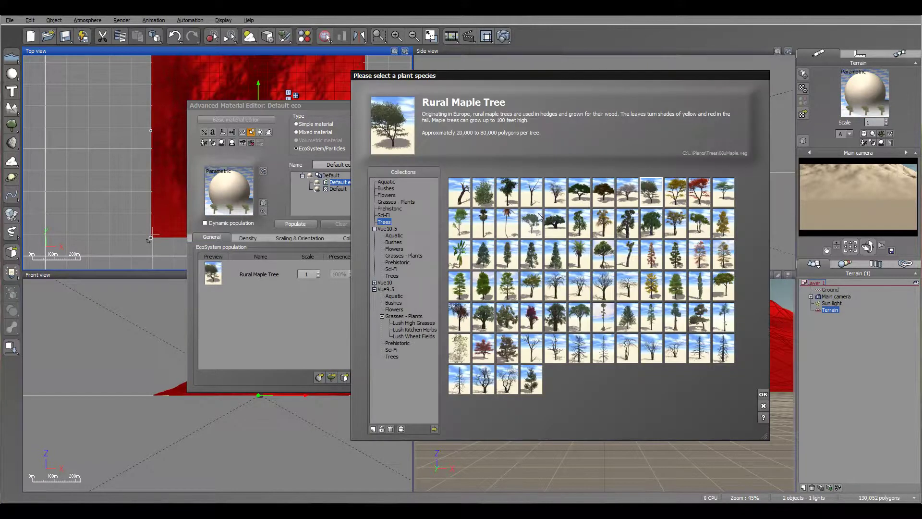
pyautogui.click(508, 191)
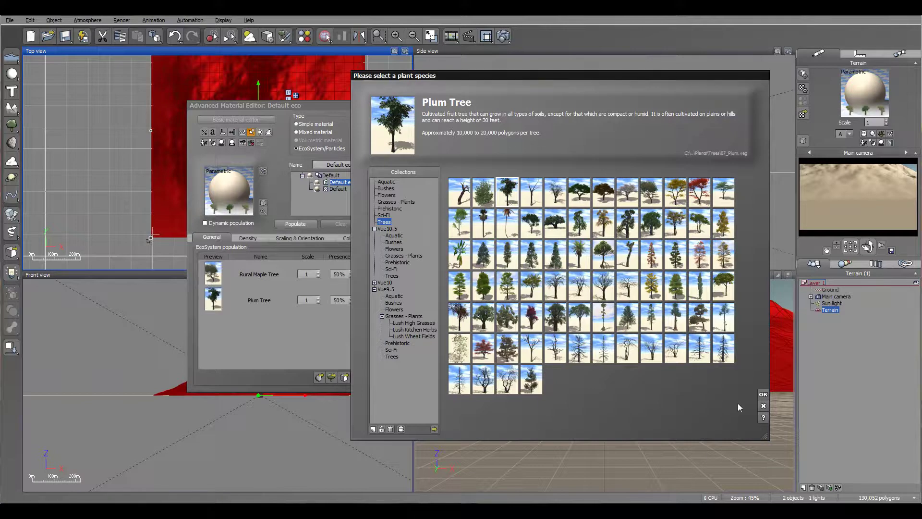
pyautogui.click(763, 394)
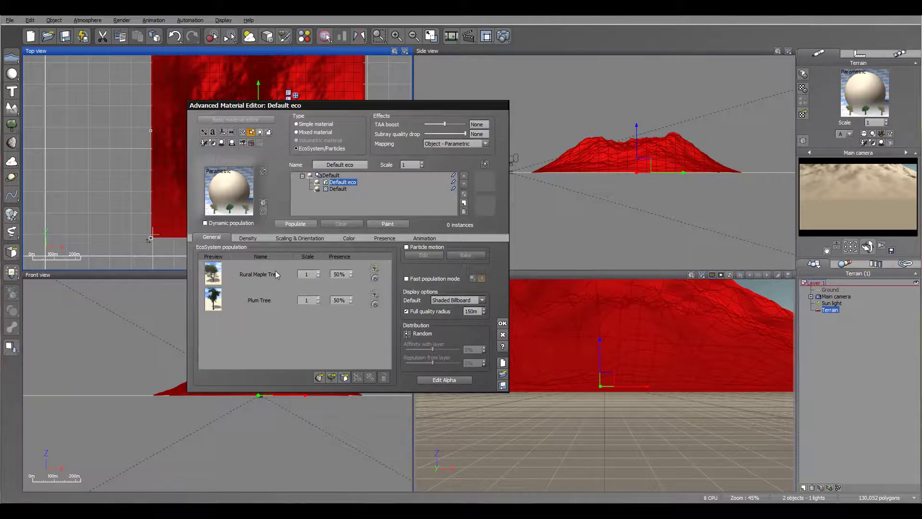
# - Convert the underlying Default layer to EcoSystem/Particles and add the Rural Maple Tree to the new layer's population
pyautogui.moveTo(319, 105); pyautogui.dragTo(532, 93)
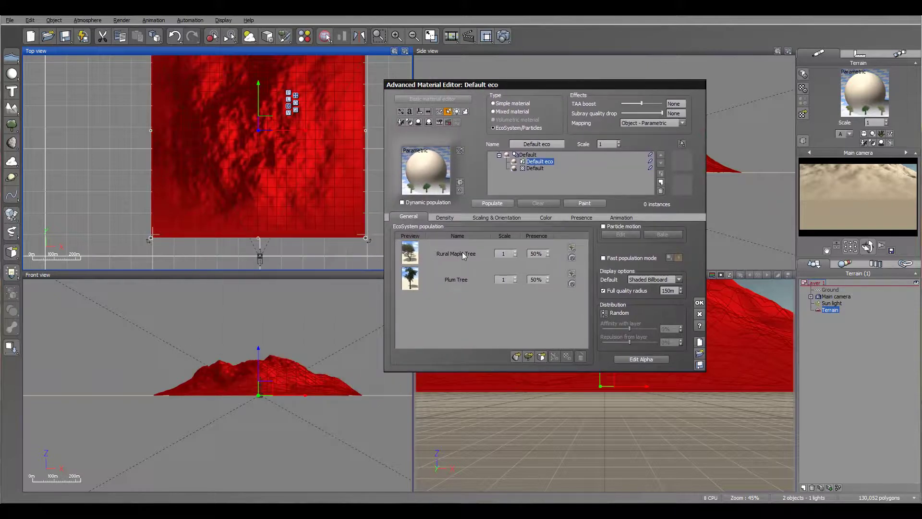
pyautogui.click(534, 169)
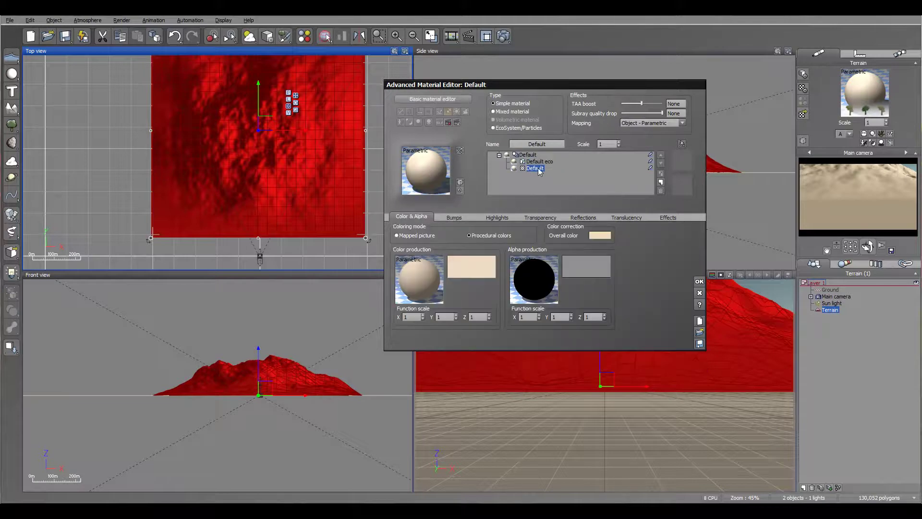
pyautogui.click(517, 128)
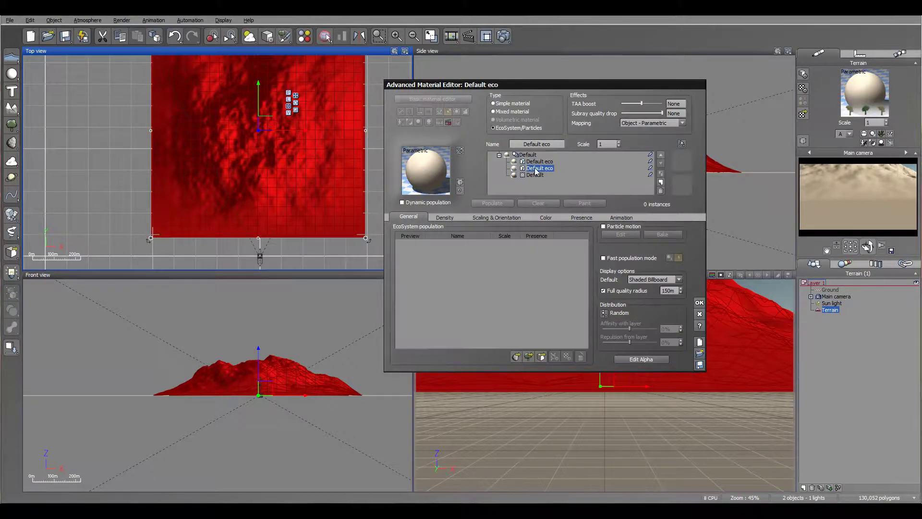
pyautogui.click(529, 356)
pyautogui.click(651, 192)
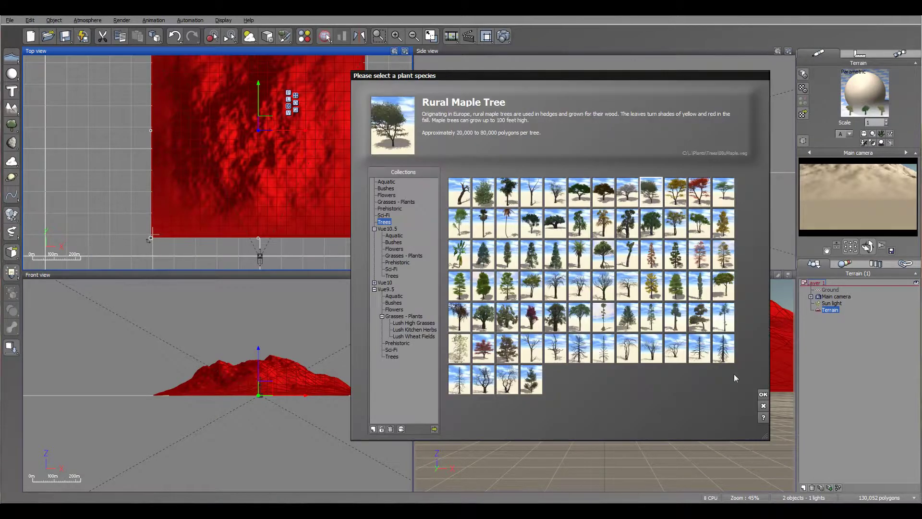
pyautogui.click(763, 394)
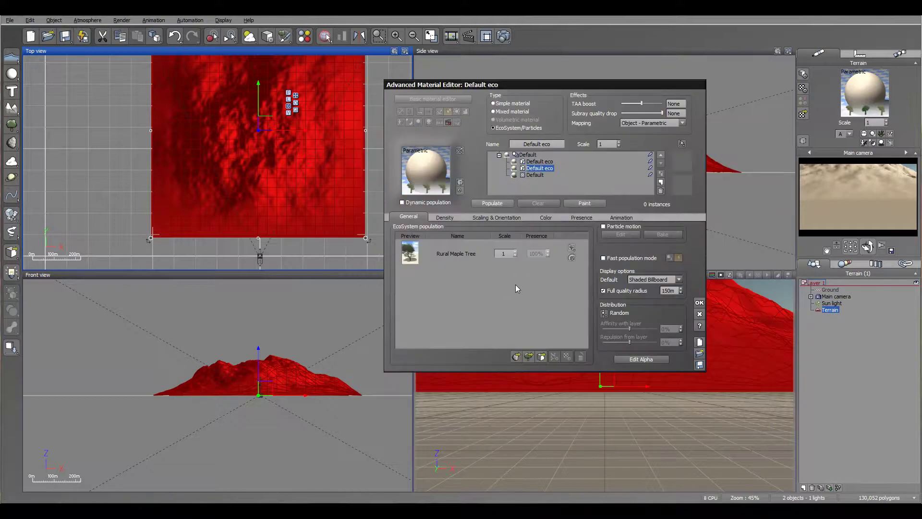
# - Remove the Rural Maple Tree and the Plum Tree from the upper Default eco layer's population
pyautogui.click(541, 162)
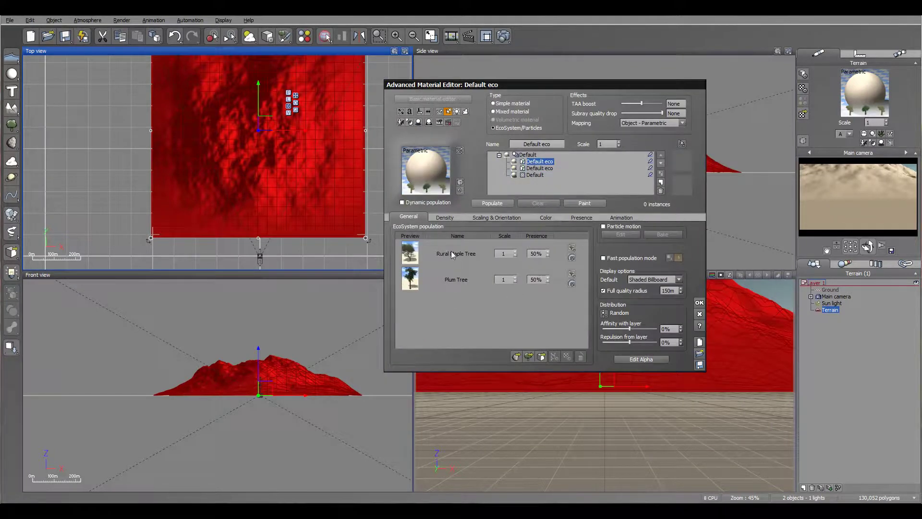
pyautogui.click(456, 255)
pyautogui.click(581, 357)
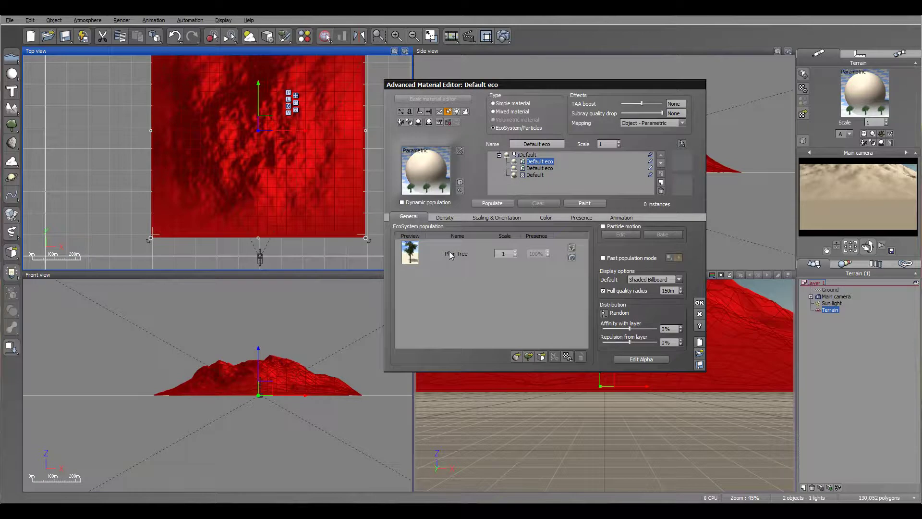
pyautogui.click(581, 358)
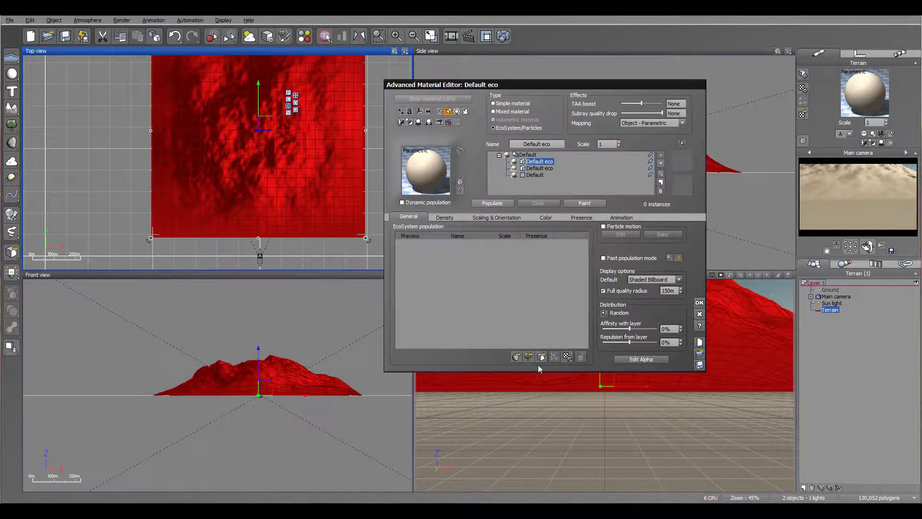
# - Add the Bush 1 - Crawling species from the Bushes collection to the upper Default eco layer
pyautogui.click(528, 356)
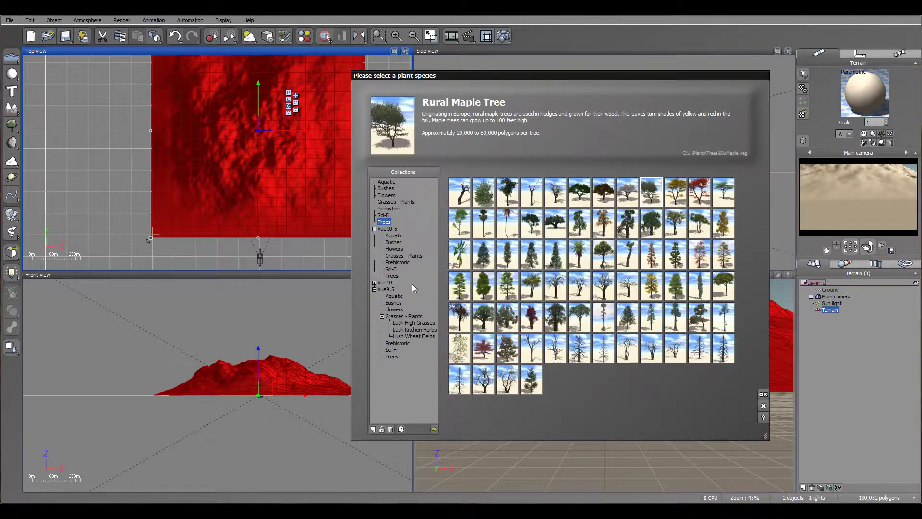
pyautogui.click(386, 189)
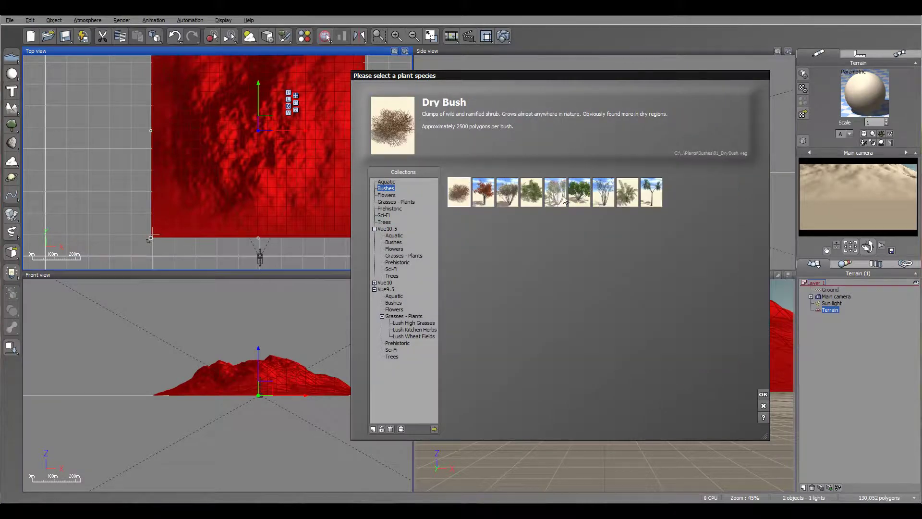
pyautogui.click(532, 197)
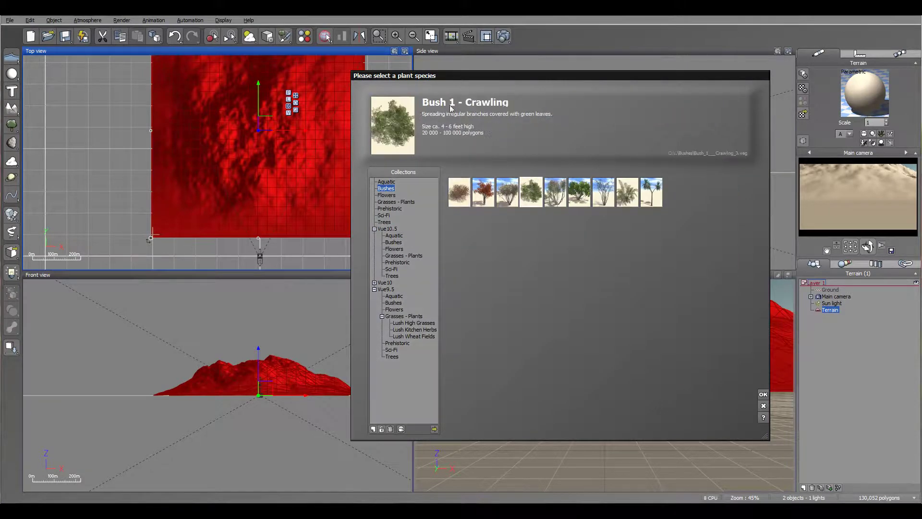
pyautogui.click(763, 395)
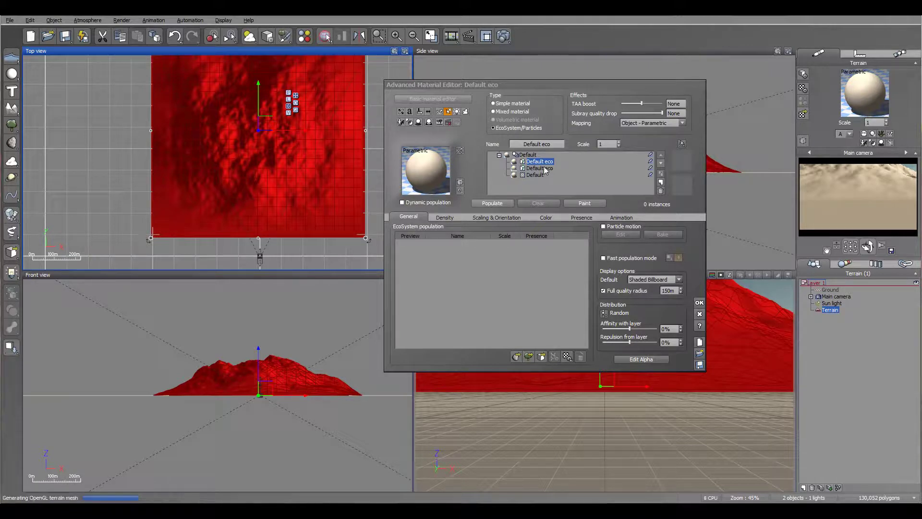
# - Populate the terrain with the Rural Maple Tree from the lower Default eco layer
pyautogui.click(544, 168)
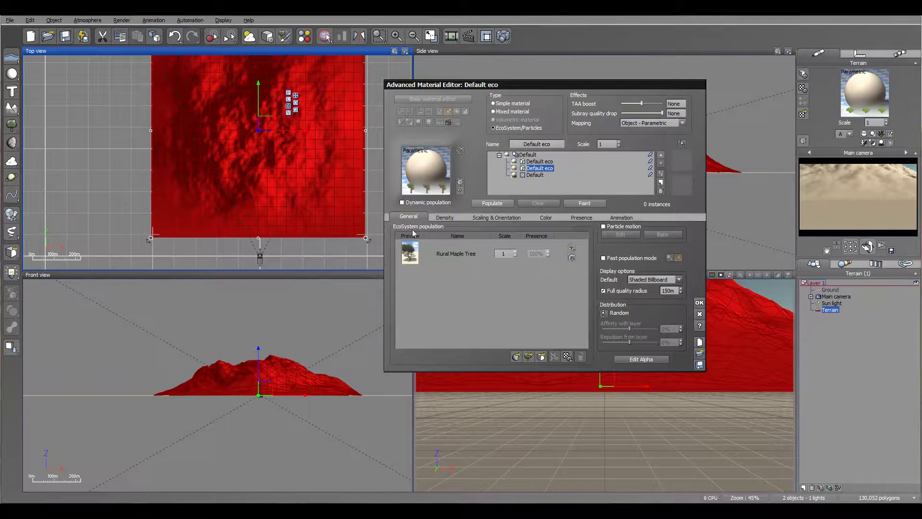
pyautogui.moveTo(293, 127); pyautogui.dragTo(292, 141, button='right')
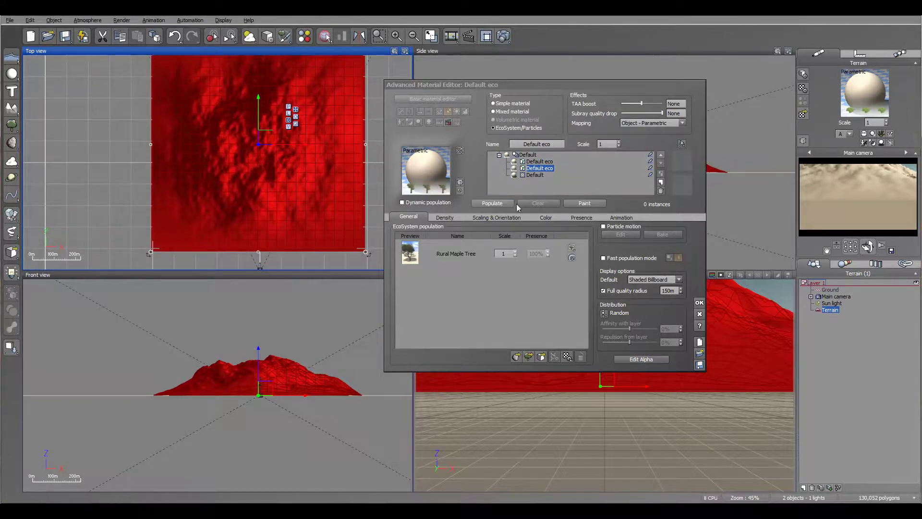
pyautogui.click(487, 204)
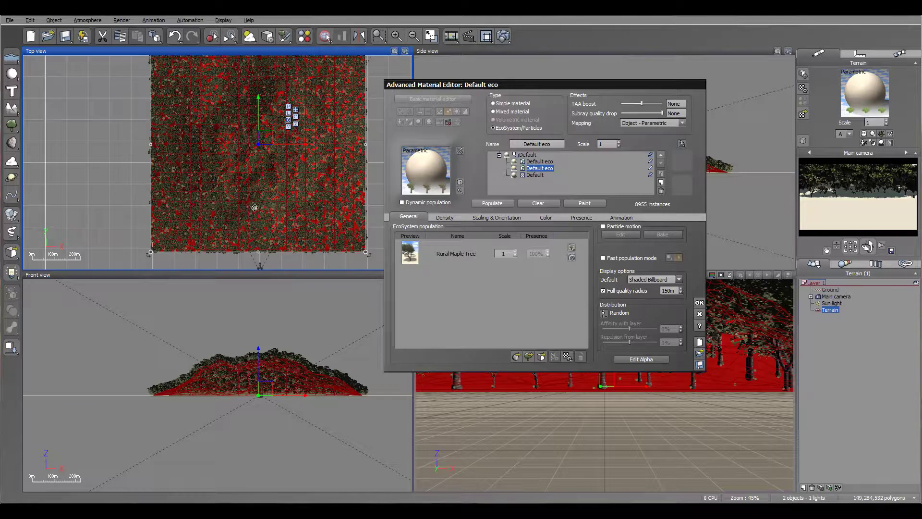
pyautogui.moveTo(604, 84); pyautogui.dragTo(675, 194)
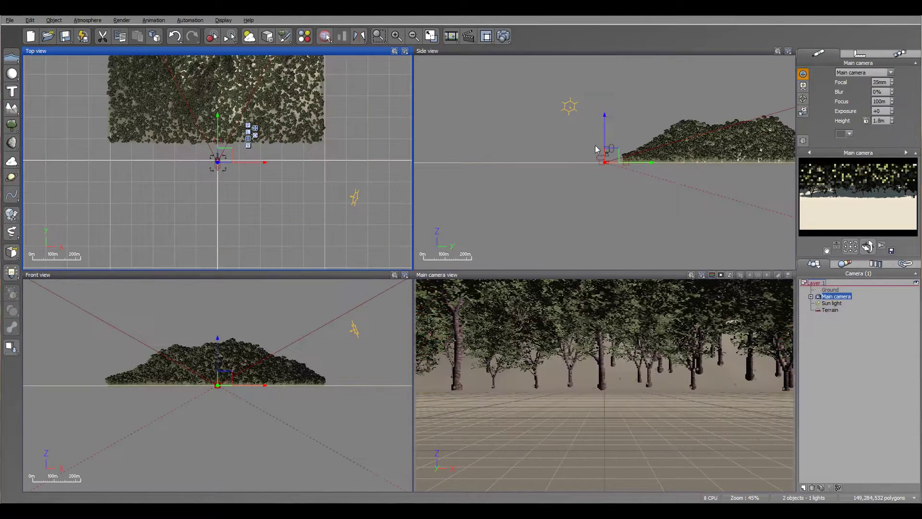
# - Move the main camera back from the terrain and up to a height of about 205 m to frame the whole hill
pyautogui.moveTo(607, 155); pyautogui.dragTo(516, 118)
pyautogui.moveTo(865, 245); pyautogui.dragTo(863, 260)
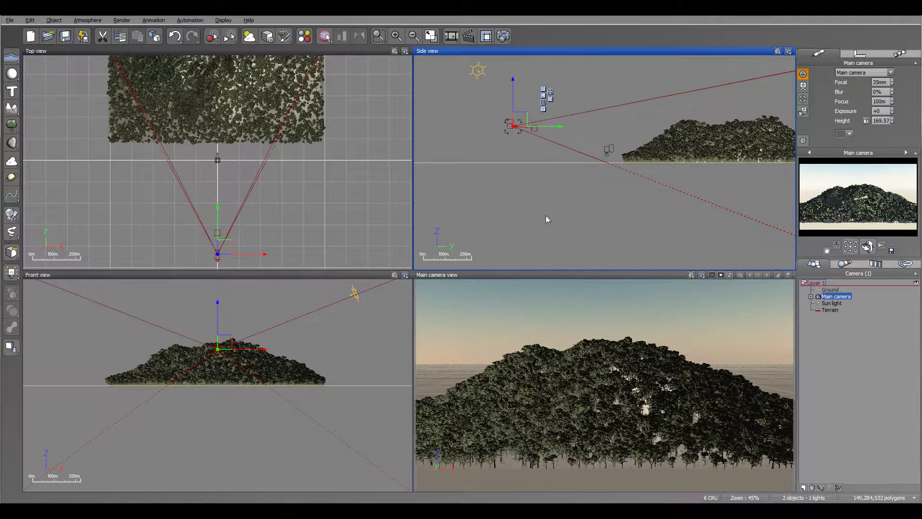
pyautogui.moveTo(520, 119); pyautogui.dragTo(615, 151)
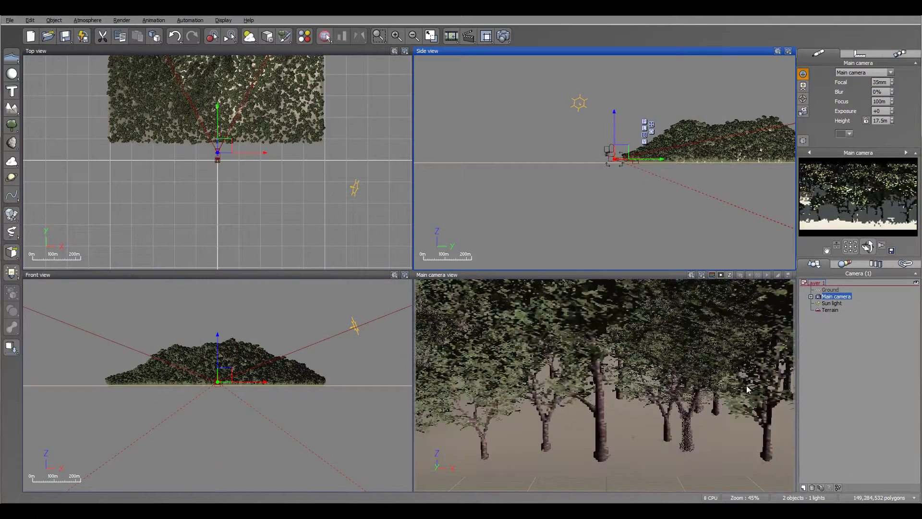
pyautogui.moveTo(618, 149); pyautogui.dragTo(508, 109)
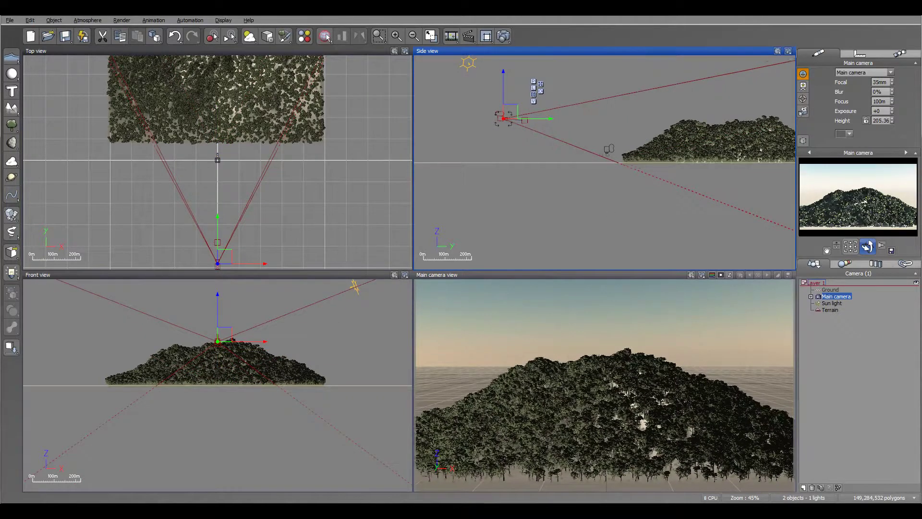
# - Set the overall density of the terrain material's upper bush layer to 7% and populate it
pyautogui.doubleClick(829, 310)
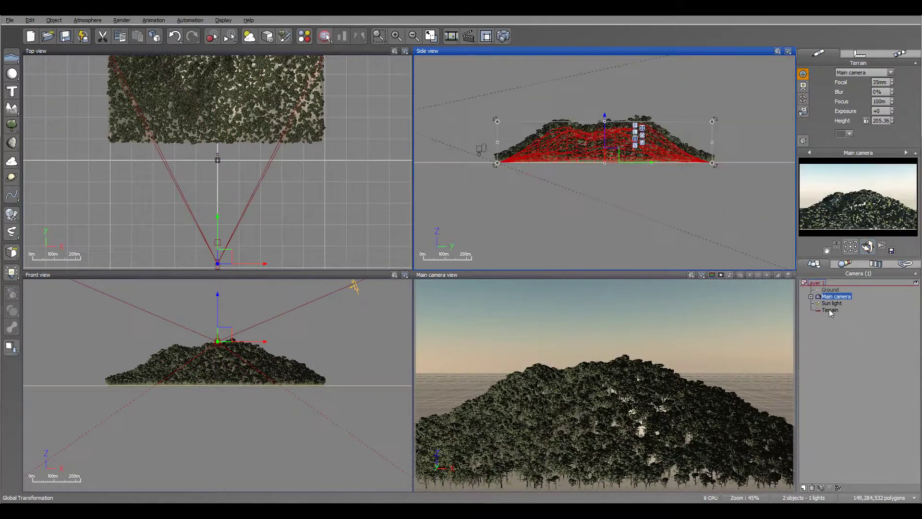
pyautogui.moveTo(644, 192); pyautogui.dragTo(336, 107)
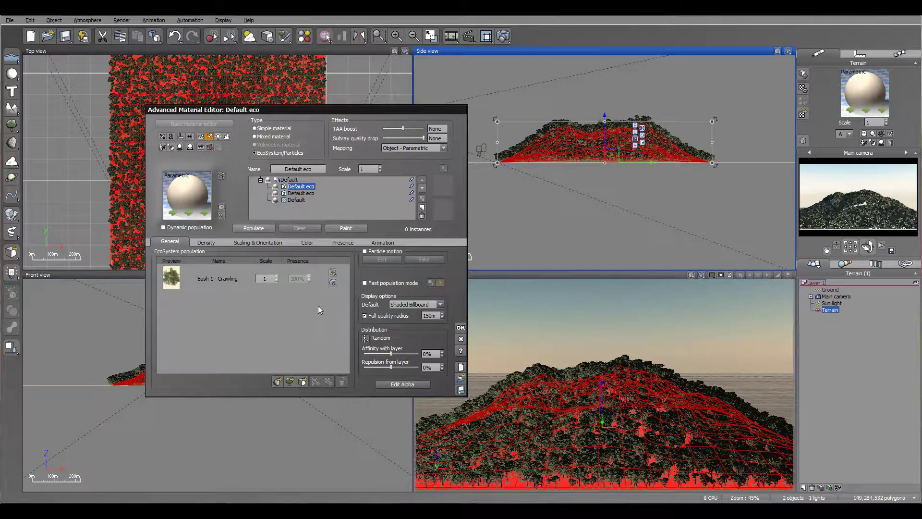
pyautogui.click(206, 239)
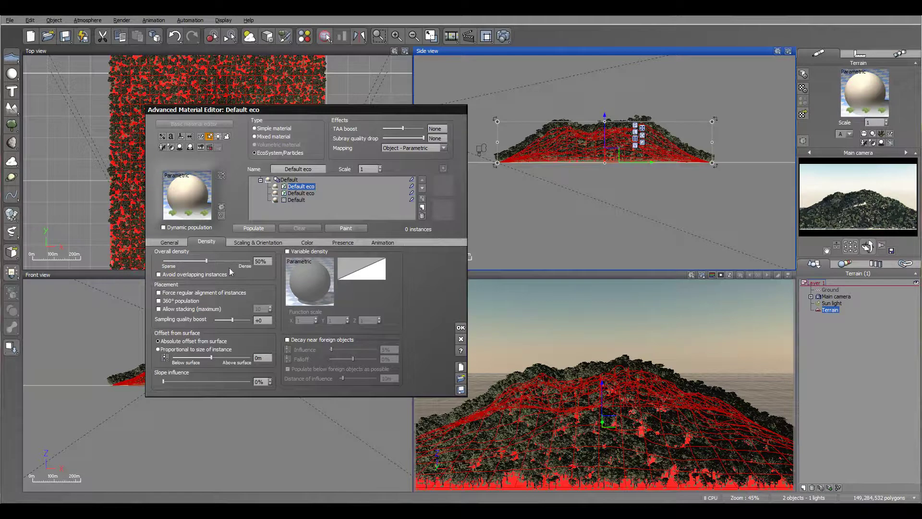
pyautogui.moveTo(190, 260); pyautogui.dragTo(167, 261)
pyautogui.click(253, 228)
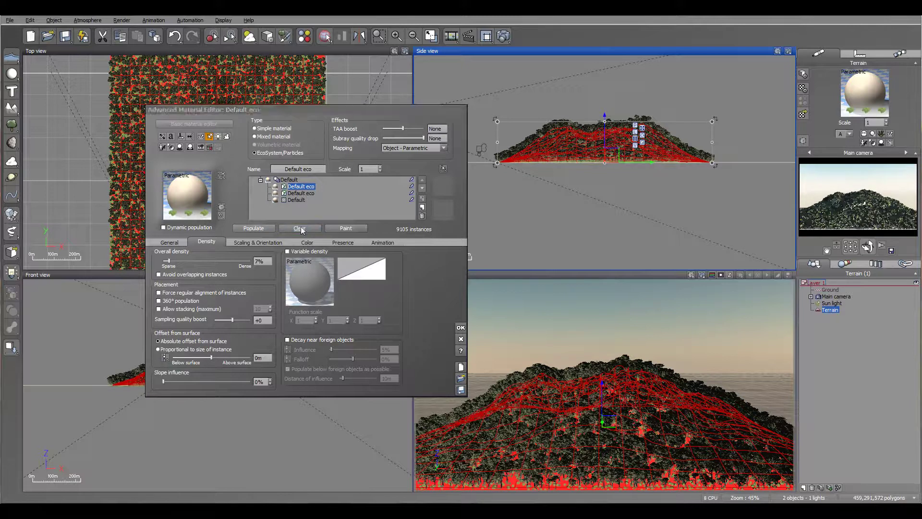
# - Repopulate the lower maple tree layer at an overall density of 3%, and again at 83%
pyautogui.click(300, 193)
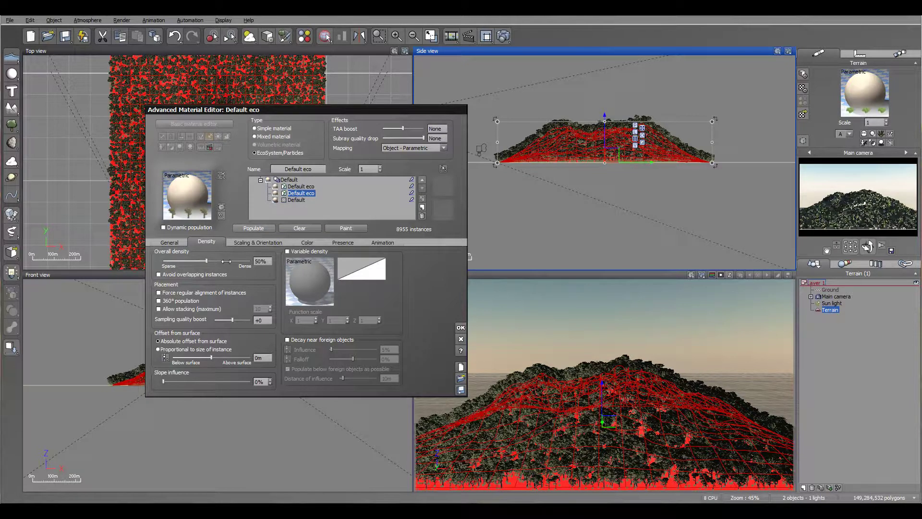
pyautogui.moveTo(206, 261); pyautogui.dragTo(165, 261)
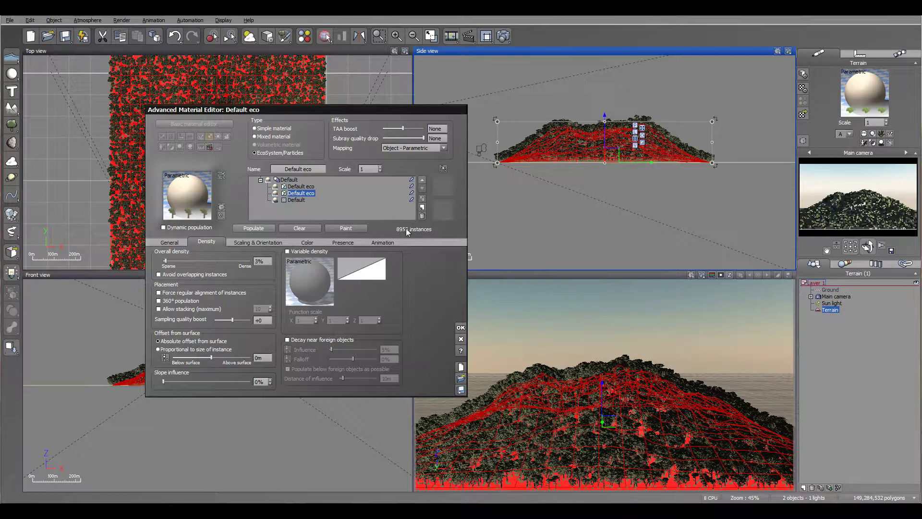
pyautogui.click(249, 229)
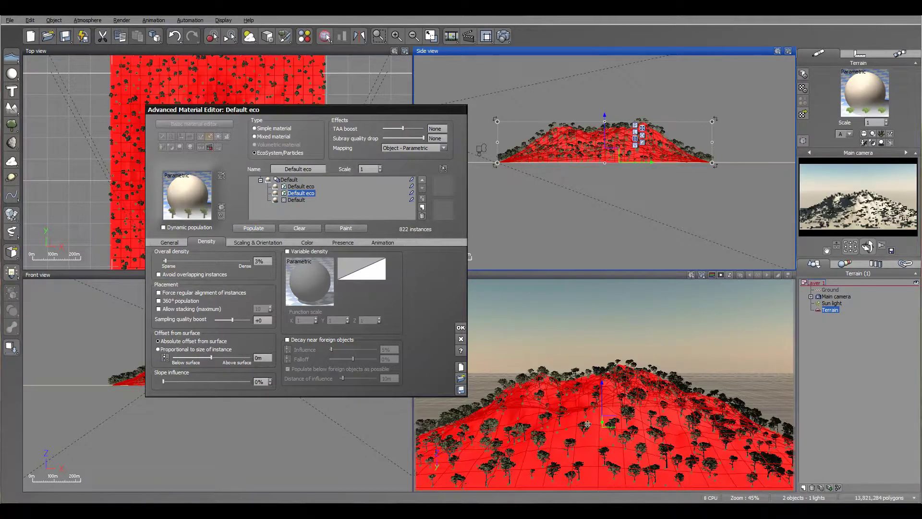
pyautogui.moveTo(165, 260); pyautogui.dragTo(235, 261)
pyautogui.click(253, 228)
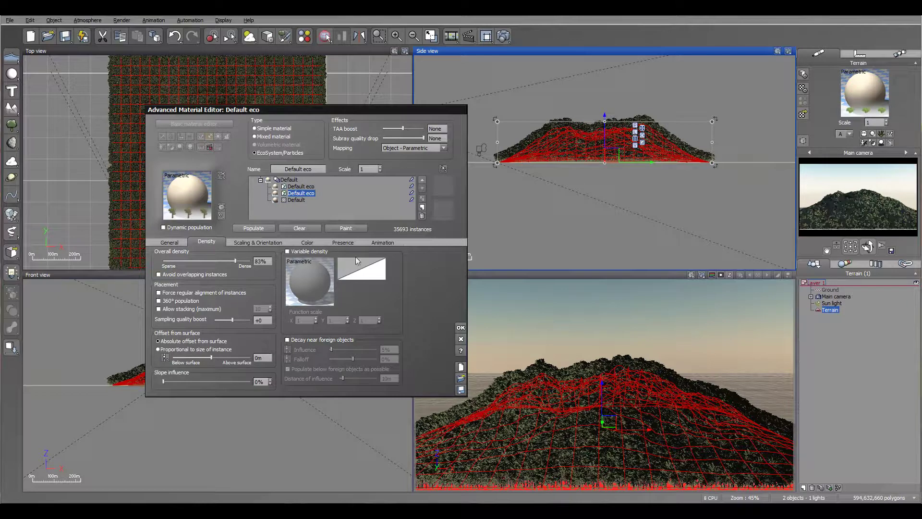
# - Enable variable density on the maple tree layer, choose a preset density function and repopulate the layer
pyautogui.click(289, 253)
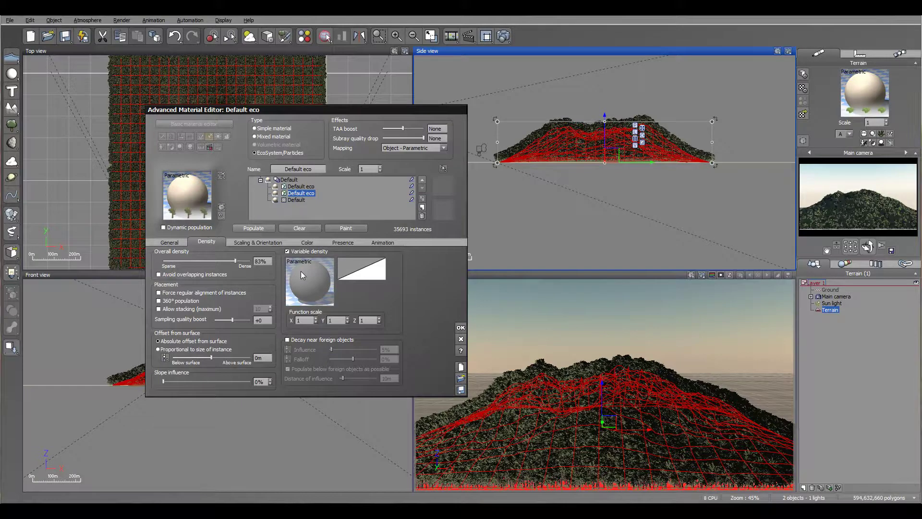
pyautogui.click(301, 271)
pyautogui.click(763, 395)
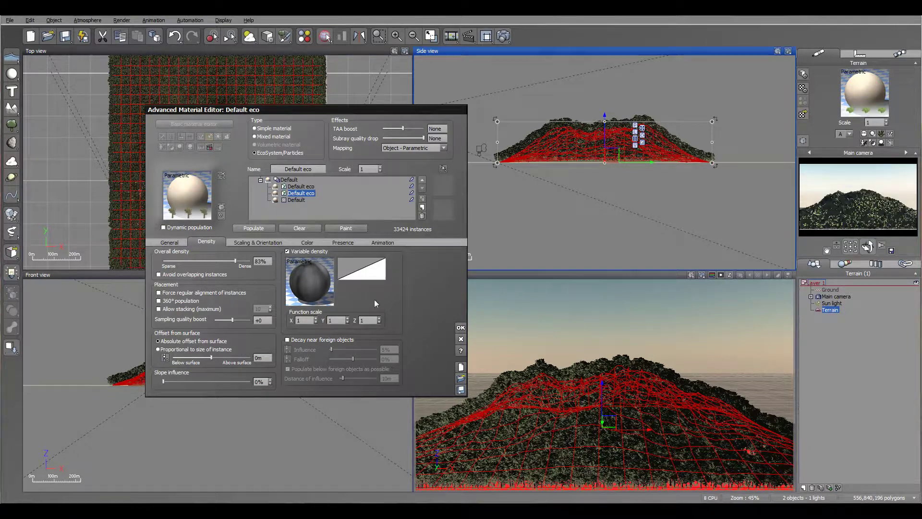
# - Reset the maple layer's variable density function and add a noise node driving its Density output
pyautogui.rightClick(300, 276)
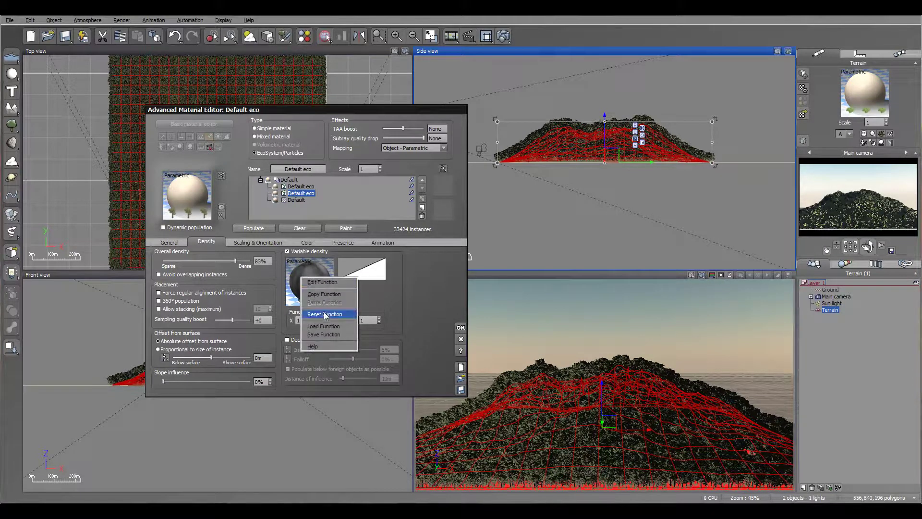
pyautogui.click(325, 314)
pyautogui.rightClick(309, 281)
pyautogui.click(330, 288)
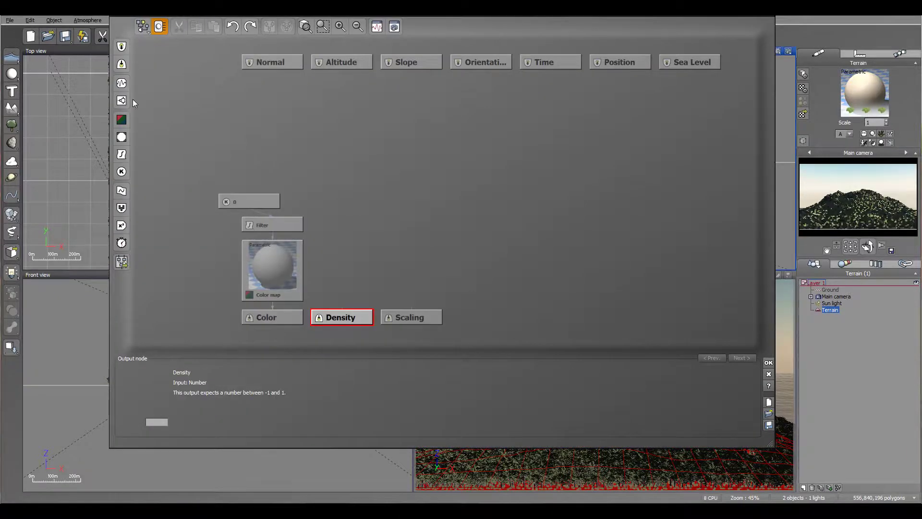
pyautogui.click(122, 83)
pyautogui.moveTo(362, 273); pyautogui.dragTo(371, 223)
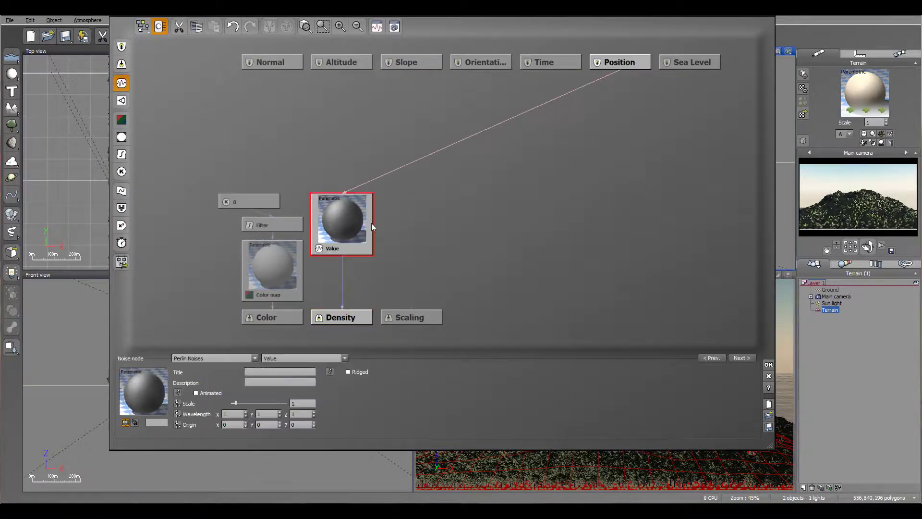
# - Change the noise node to the Spiral math pattern and repopulate the maple tree layer
pyautogui.click(222, 358)
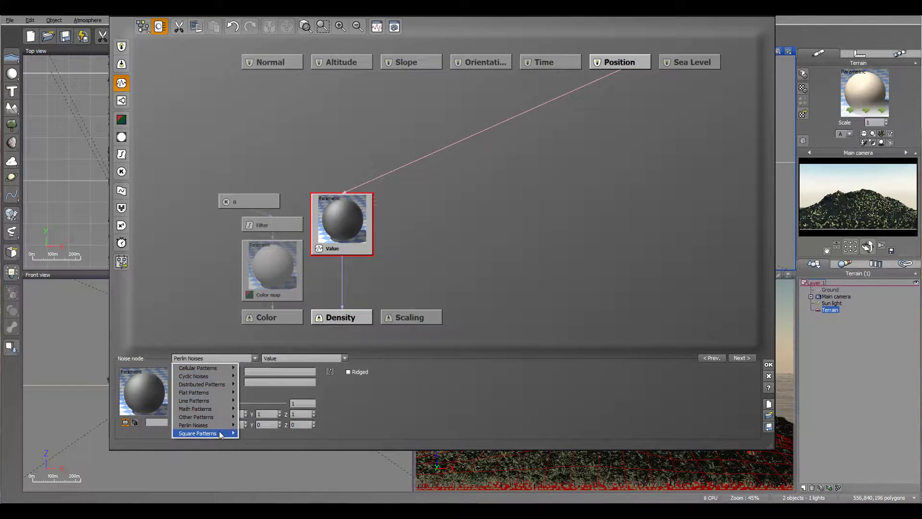
pyautogui.moveTo(223, 409)
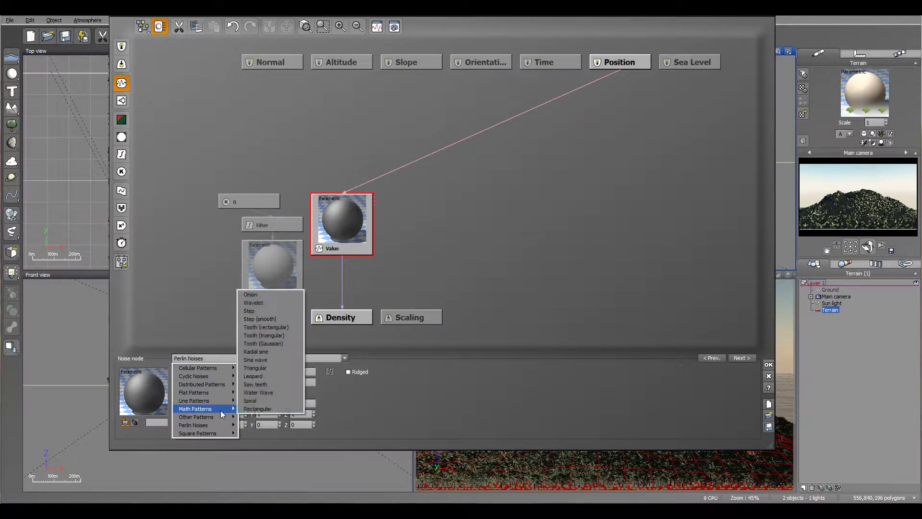
pyautogui.click(278, 401)
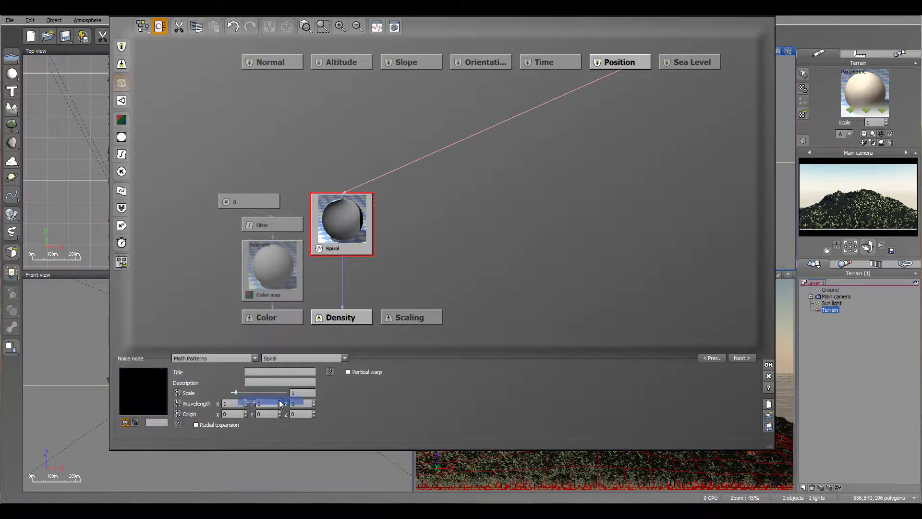
pyautogui.click(769, 365)
pyautogui.click(250, 228)
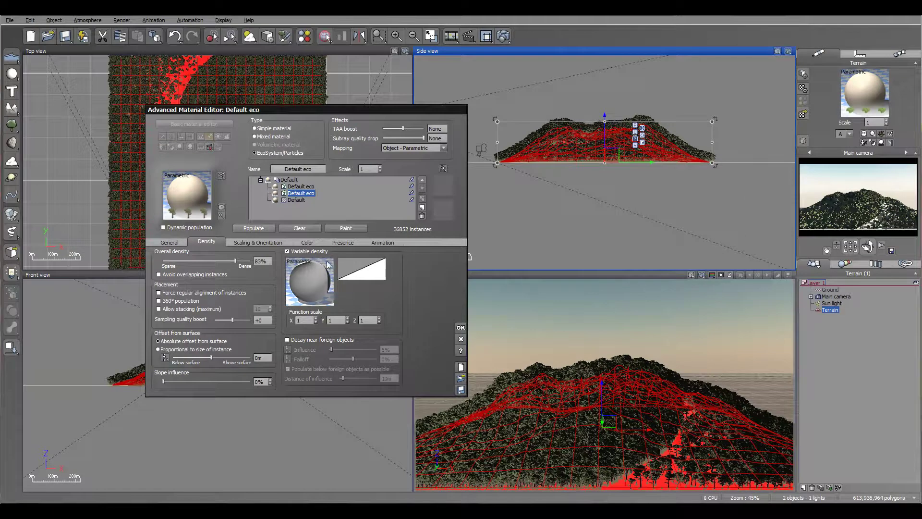
# - Reduce the Spiral noise node's scale to about 0.51, repopulate the maple trees and uncover the terrain in the Top view
pyautogui.rightClick(315, 276)
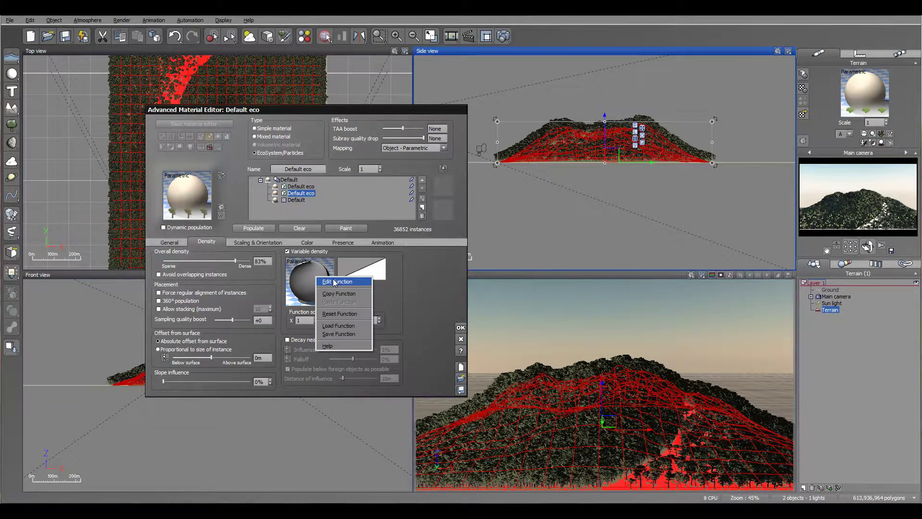
pyautogui.click(339, 283)
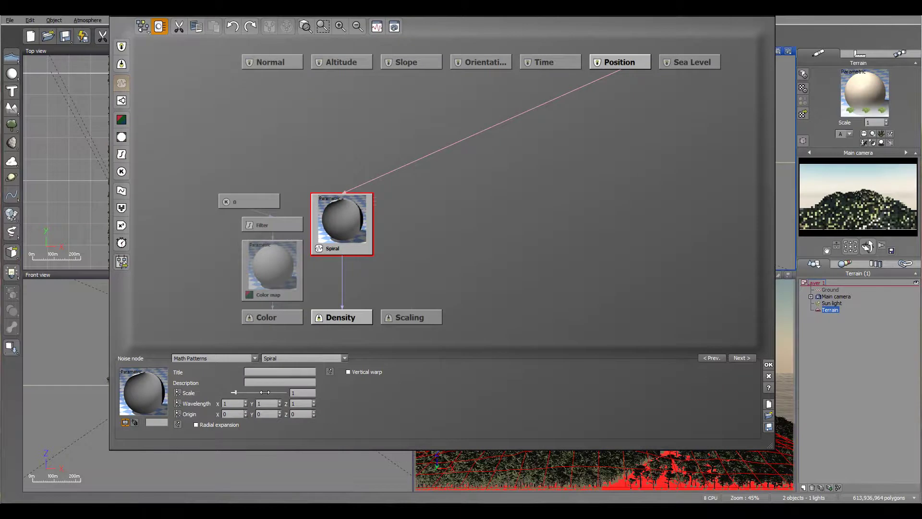
pyautogui.moveTo(234, 393); pyautogui.dragTo(233, 392)
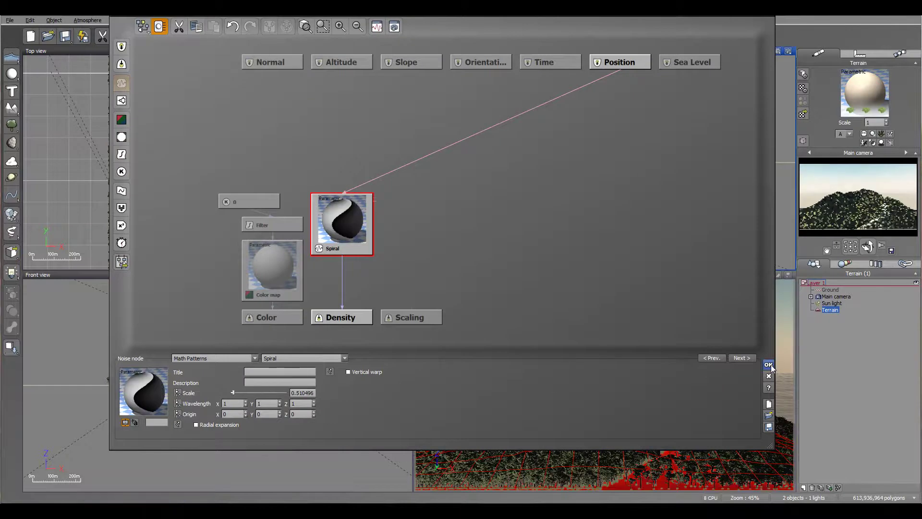
pyautogui.click(768, 364)
pyautogui.click(257, 227)
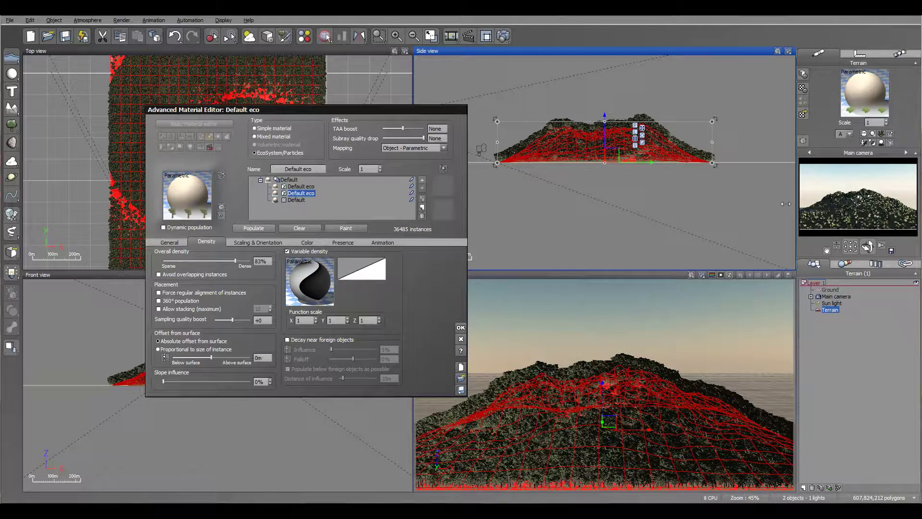
pyautogui.moveTo(384, 109); pyautogui.dragTo(624, 109)
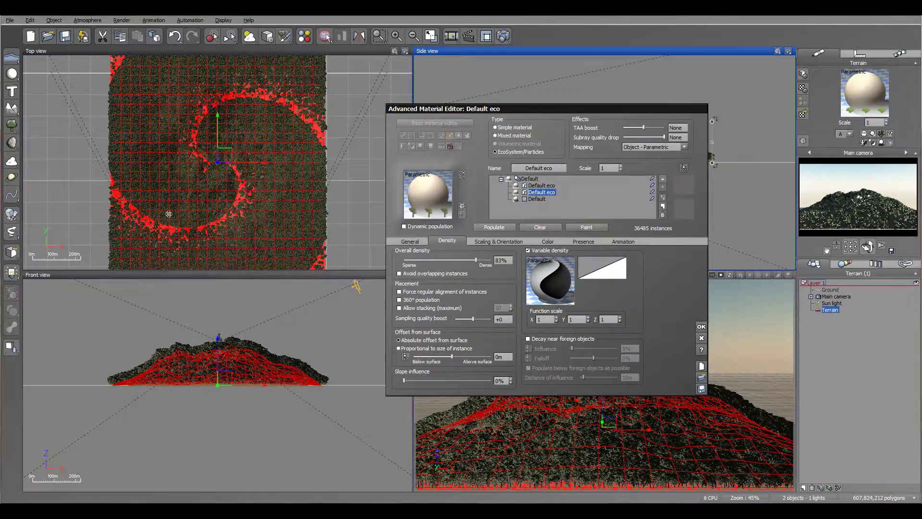
pyautogui.moveTo(557, 105); pyautogui.dragTo(451, 82)
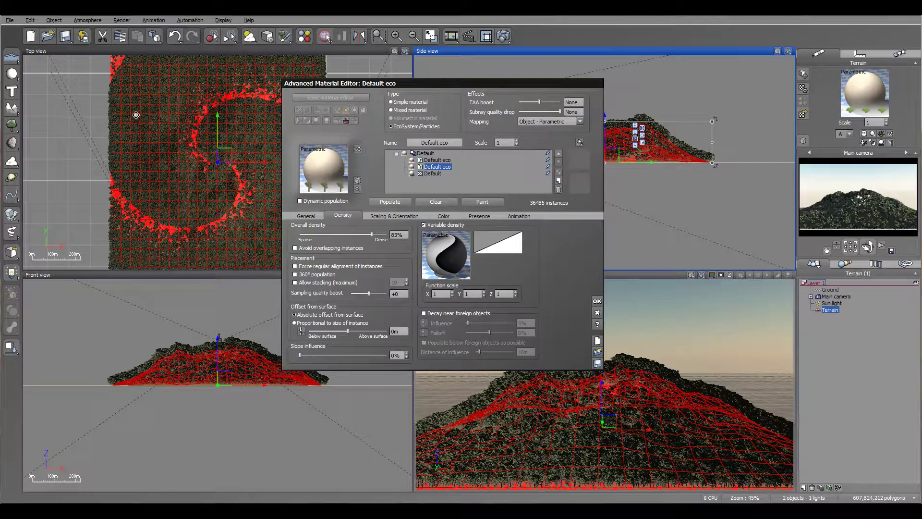
# - Add a sphere to the scene, enlarge it and place it on the front slope of the terrain
pyautogui.click(11, 73)
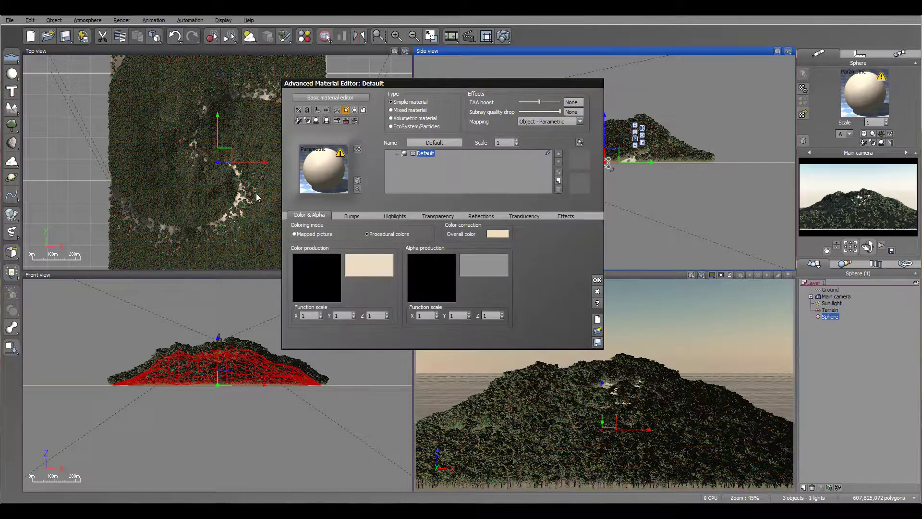
pyautogui.click(217, 161)
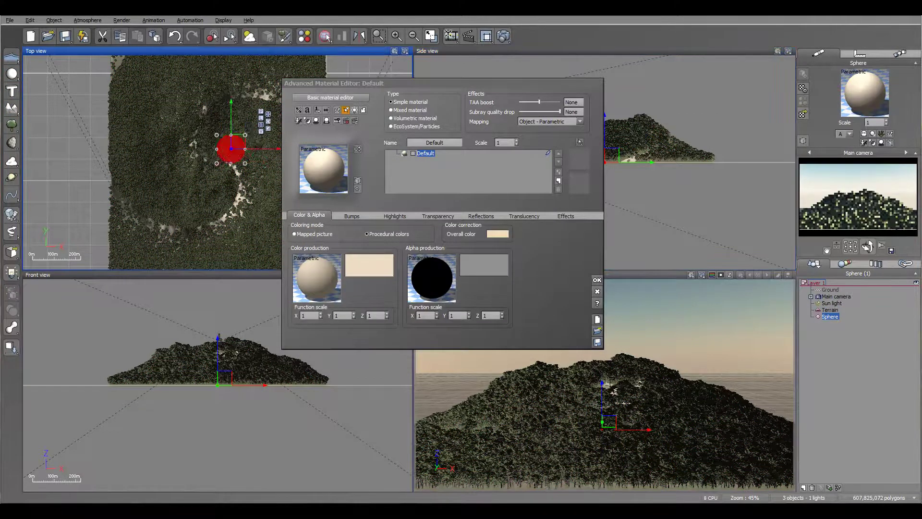
pyautogui.moveTo(259, 120); pyautogui.dragTo(222, 216)
pyautogui.moveTo(521, 86); pyautogui.dragTo(442, 85)
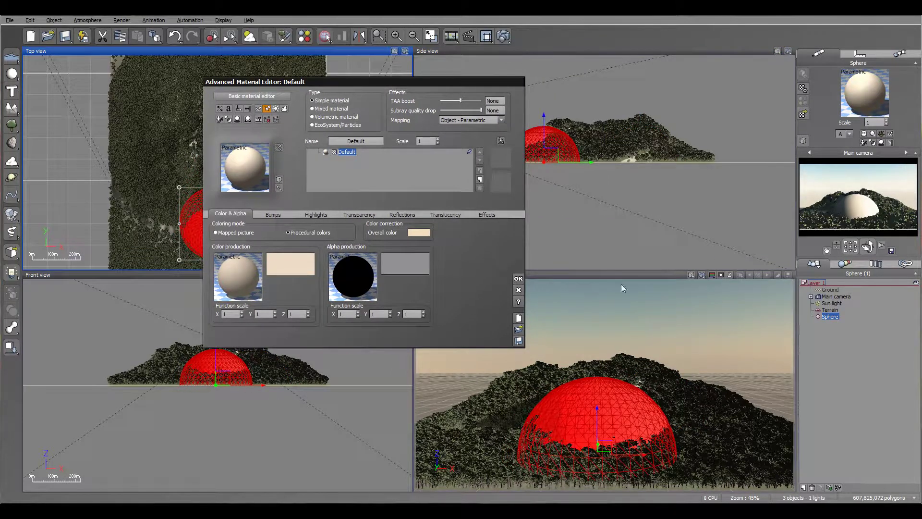
# - Enable decay near foreign objects on the terrain's upper bush layer and populate it
pyautogui.click(342, 312)
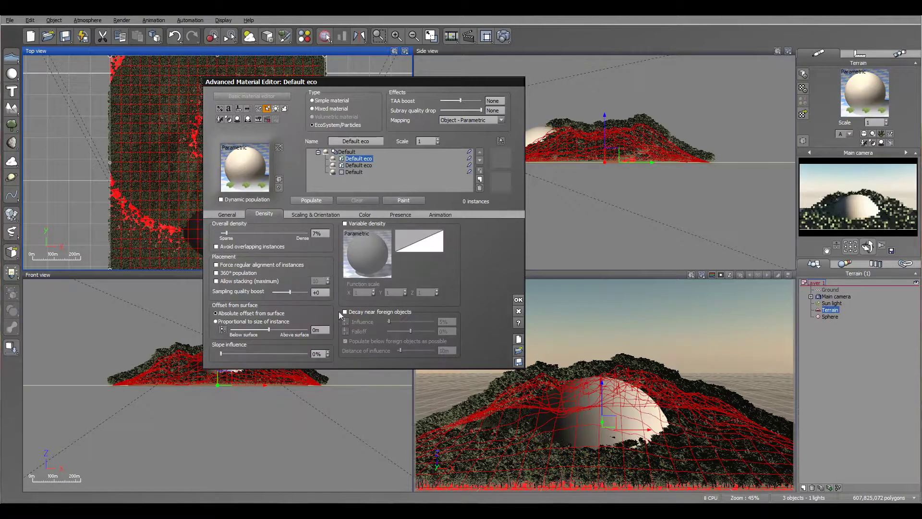
pyautogui.click(329, 202)
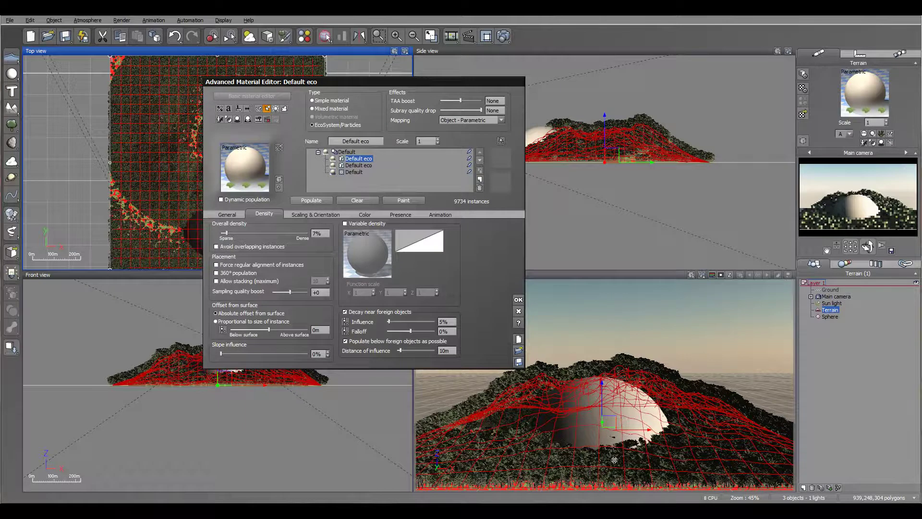
# - Raise the bush layer's decay influence near foreign objects to 39% and repopulate it
pyautogui.moveTo(388, 321); pyautogui.dragTo(398, 321)
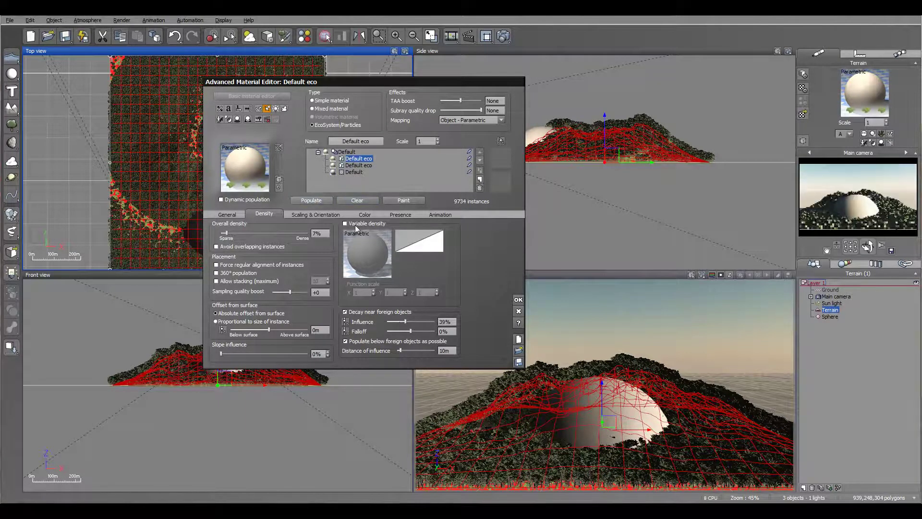
pyautogui.click(310, 200)
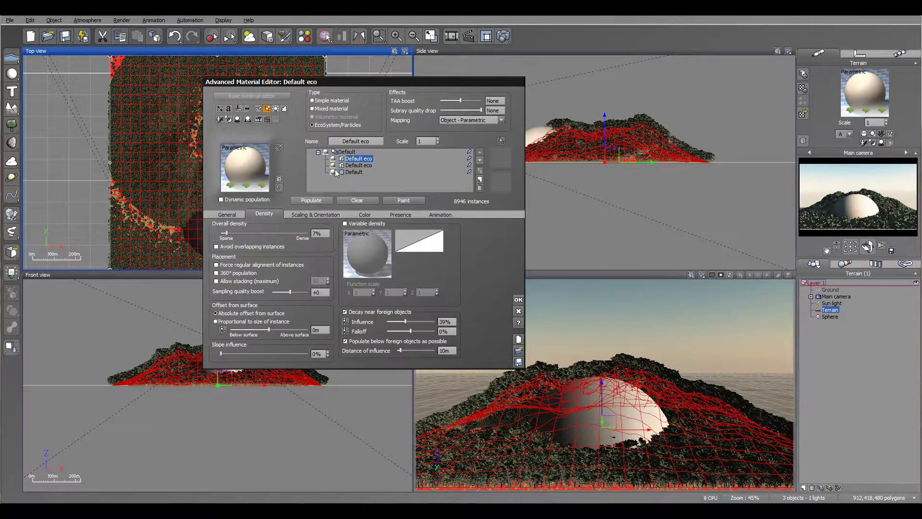
pyautogui.click(309, 213)
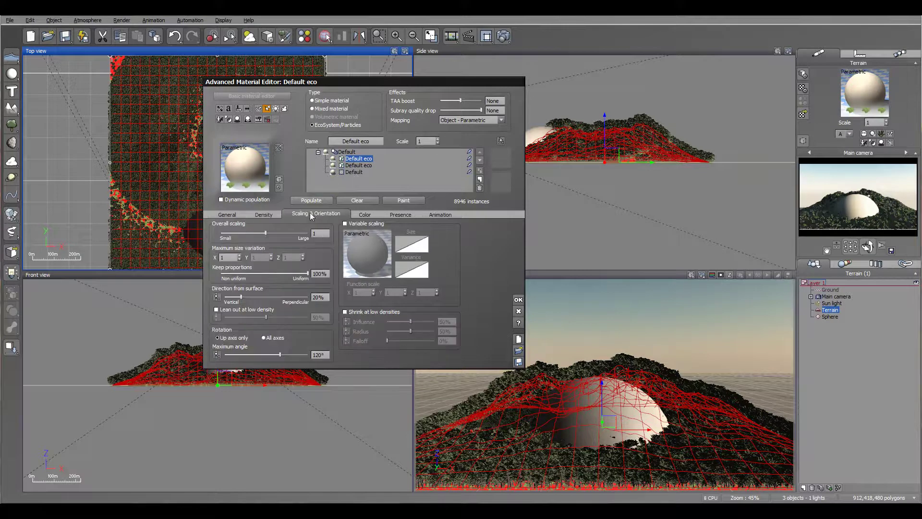
pyautogui.click(270, 214)
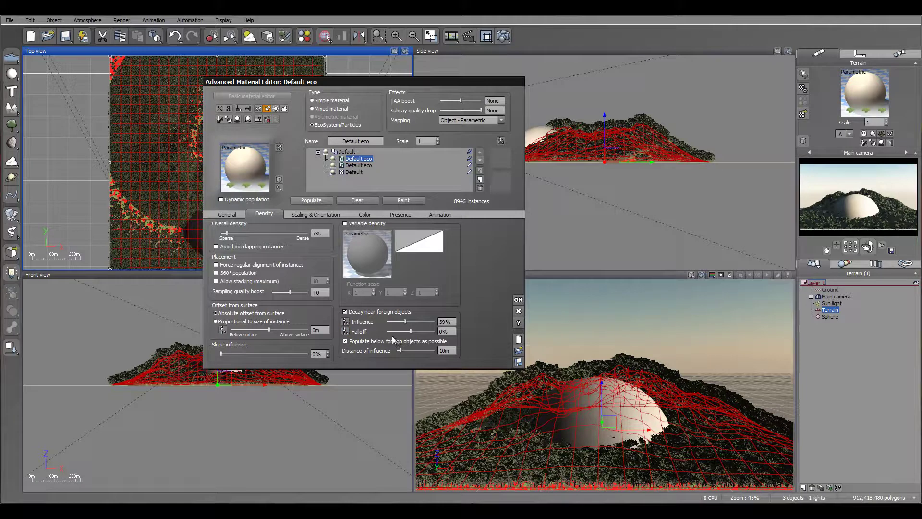
# - Turn off populating below foreign objects on the bush layer, set the distance of influence to about 56.2 m and repopulate
pyautogui.click(346, 341)
pyautogui.click(323, 201)
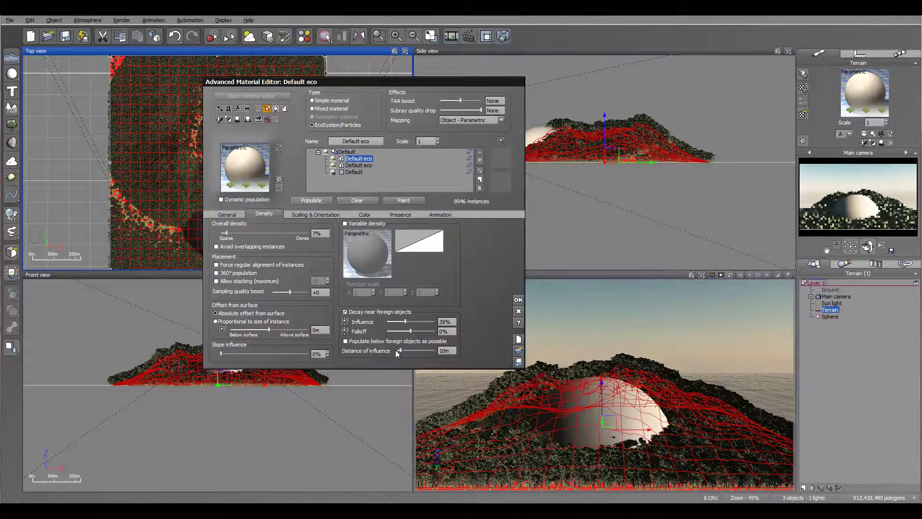
pyautogui.moveTo(399, 350); pyautogui.dragTo(418, 350)
pyautogui.click(302, 202)
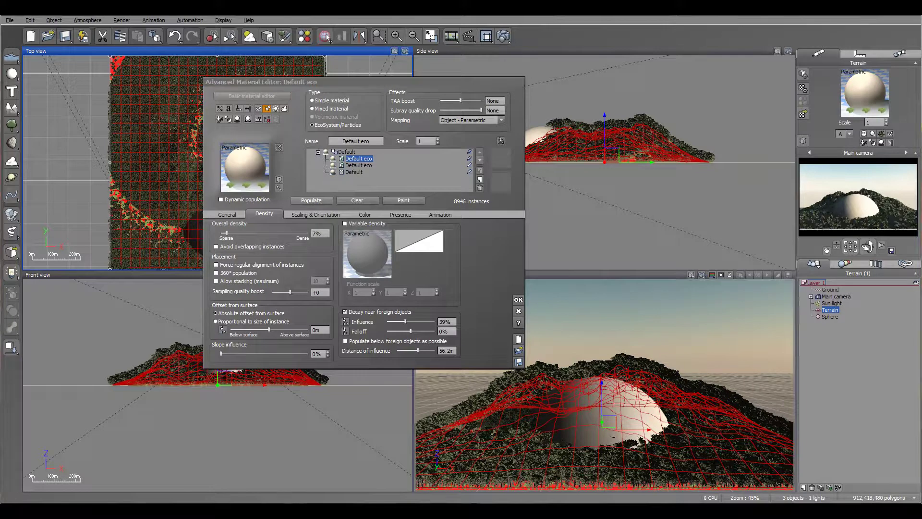
# - Increase the bush layer's overall scaling to about 5.04
pyautogui.click(306, 214)
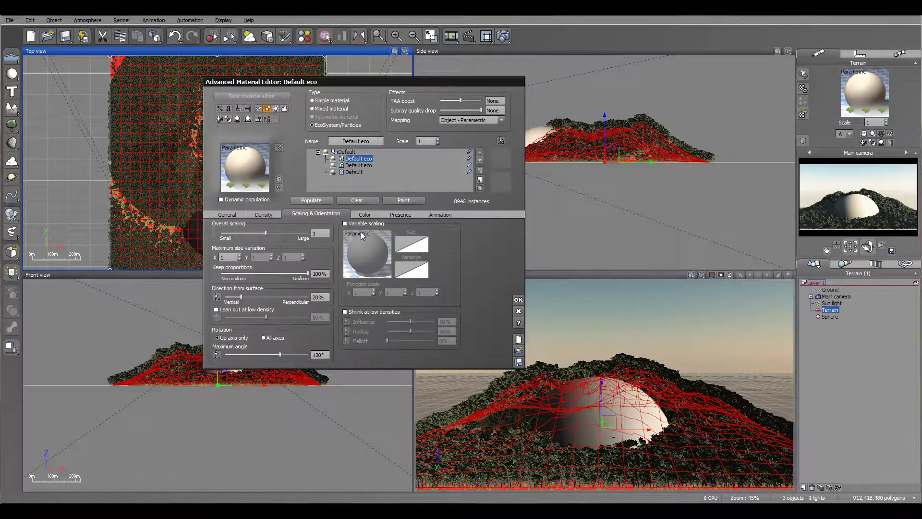
pyautogui.moveTo(276, 234); pyautogui.dragTo(304, 233)
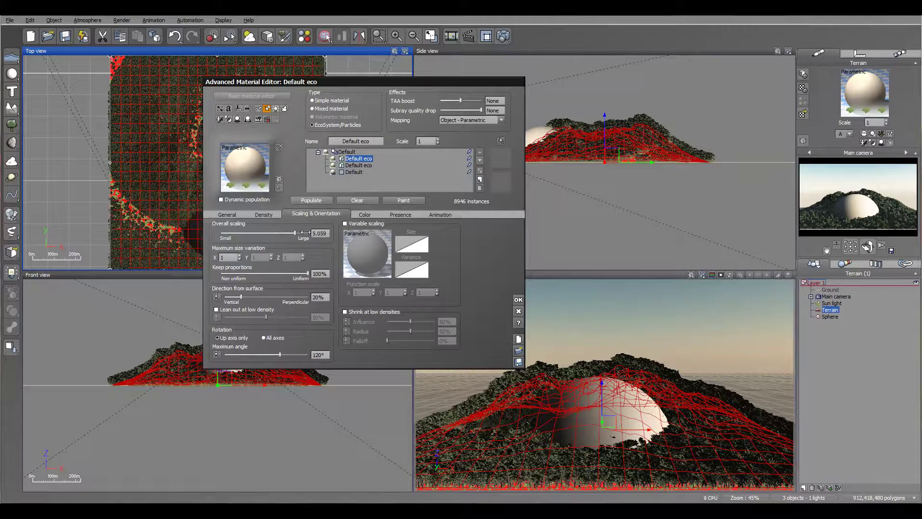
# - Enable decay near foreign objects on the maple tree layer, try 53% influence, reduce it to 32% and repopulate
pyautogui.click(357, 165)
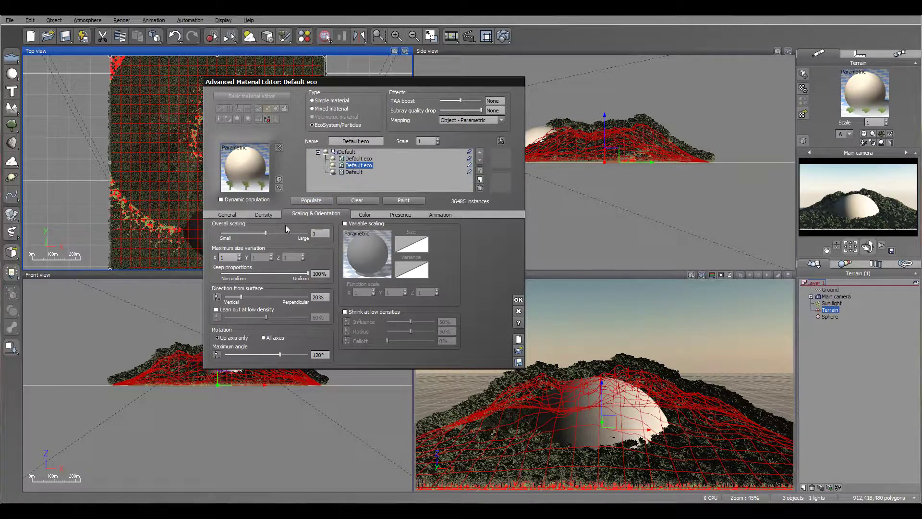
pyautogui.click(261, 215)
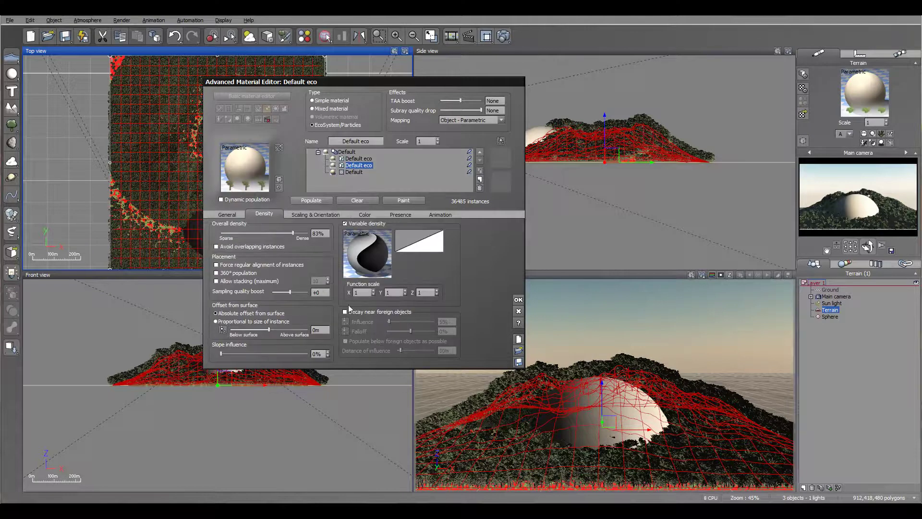
pyautogui.moveTo(393, 320); pyautogui.dragTo(412, 321)
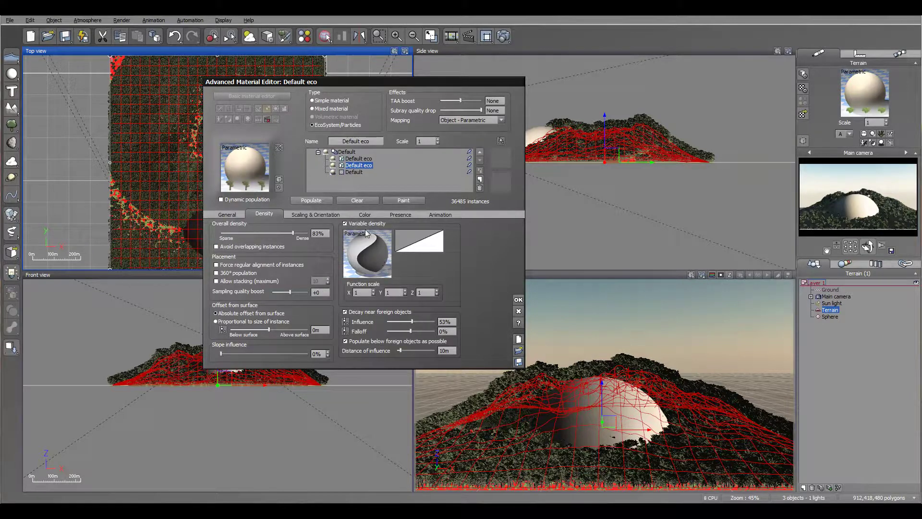
pyautogui.click(313, 201)
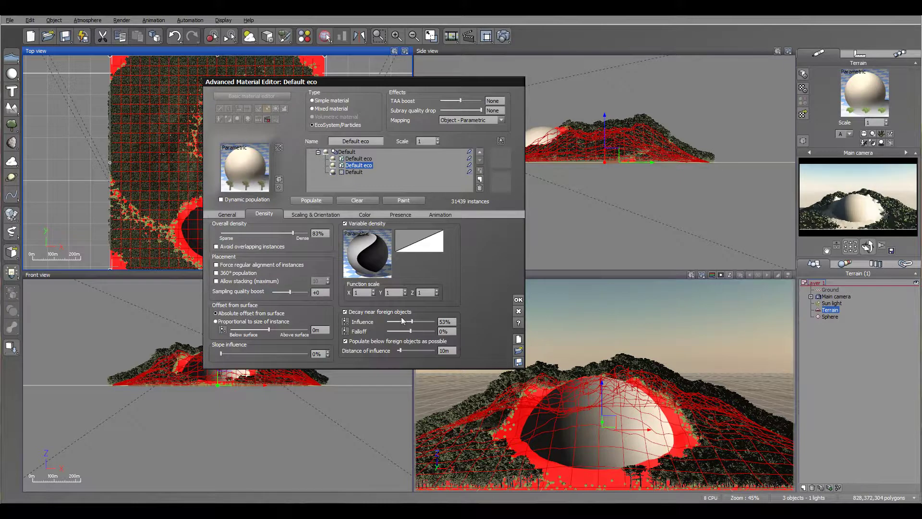
pyautogui.moveTo(409, 321); pyautogui.dragTo(401, 322)
pyautogui.click(313, 200)
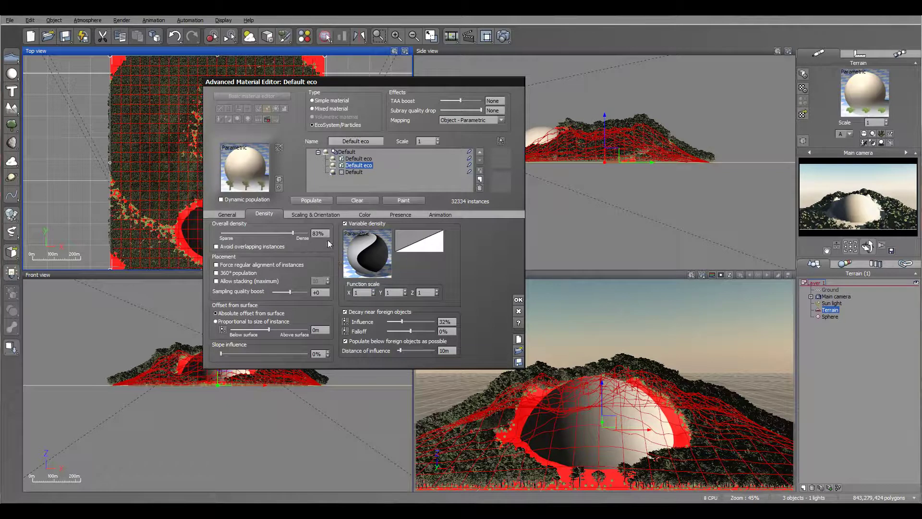
# - Clear all instances from the upper bush layer
pyautogui.click(350, 161)
pyautogui.click(369, 201)
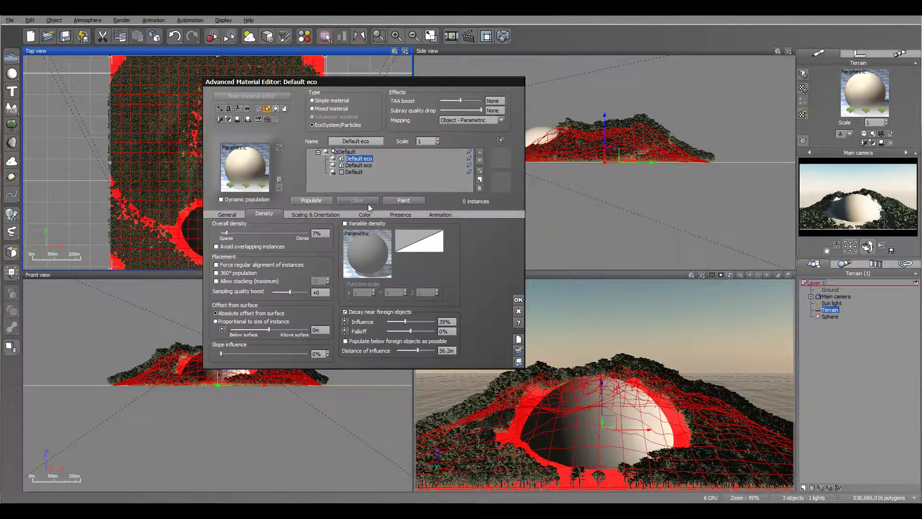
# - Increase the maple tree layer's overall scaling to about 5.19 and repopulate it
pyautogui.click(359, 165)
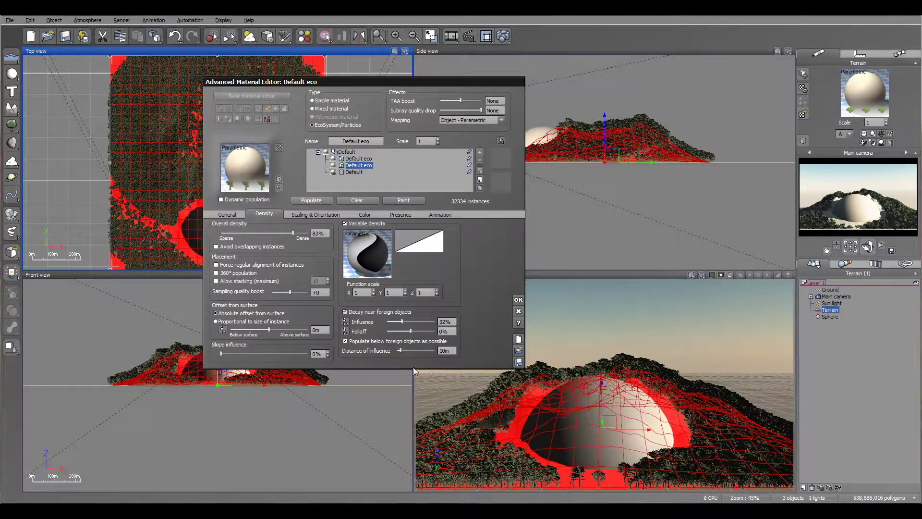
pyautogui.click(315, 215)
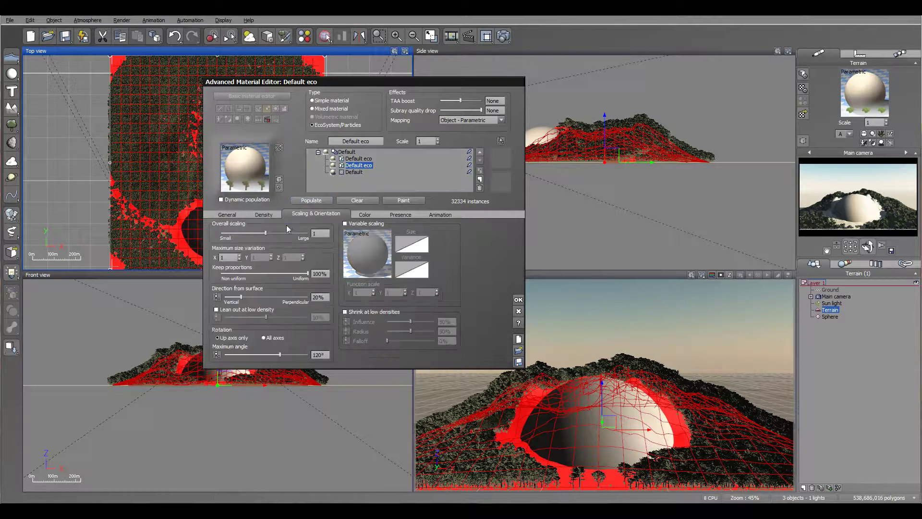
pyautogui.moveTo(269, 235); pyautogui.dragTo(299, 238)
pyautogui.click(319, 199)
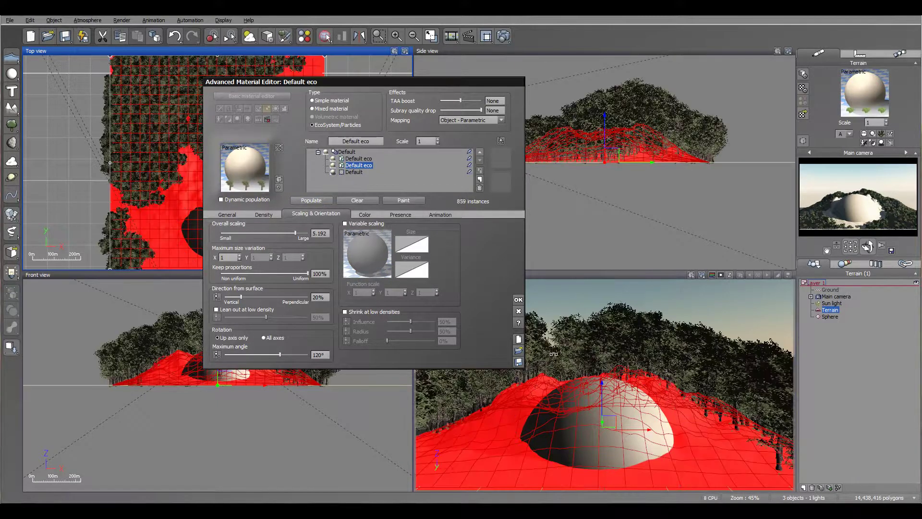
# - Reduce the maple trees' overall scaling to about 0.47, repopulate and inspect the terrain in the Top view
pyautogui.moveTo(294, 236); pyautogui.dragTo(253, 235)
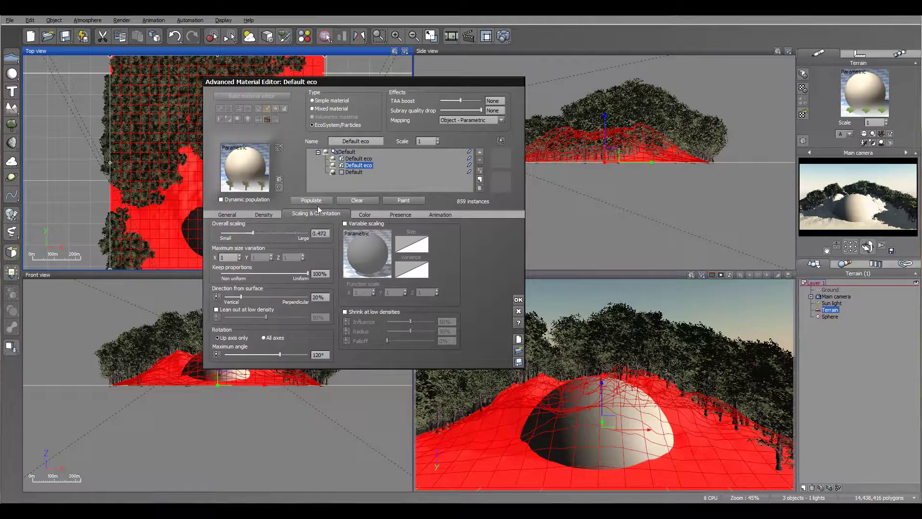
pyautogui.click(318, 202)
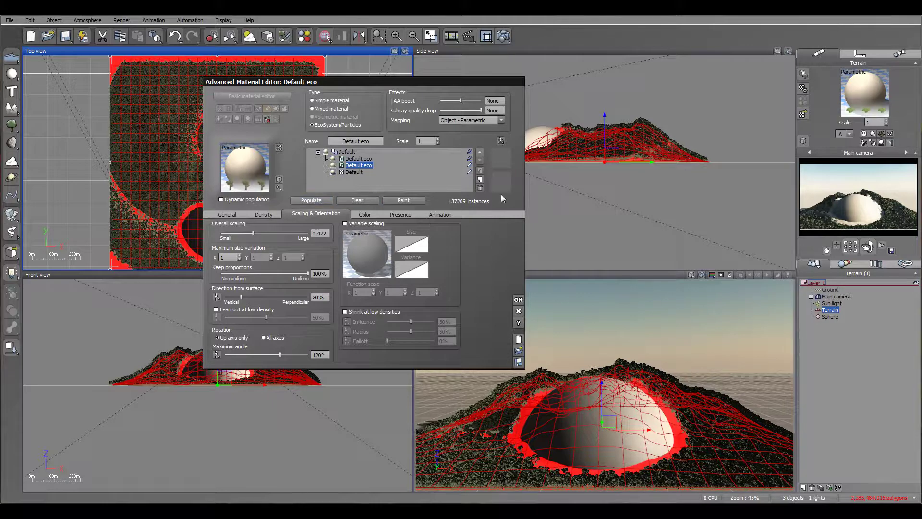
pyautogui.moveTo(384, 82); pyautogui.dragTo(560, 70)
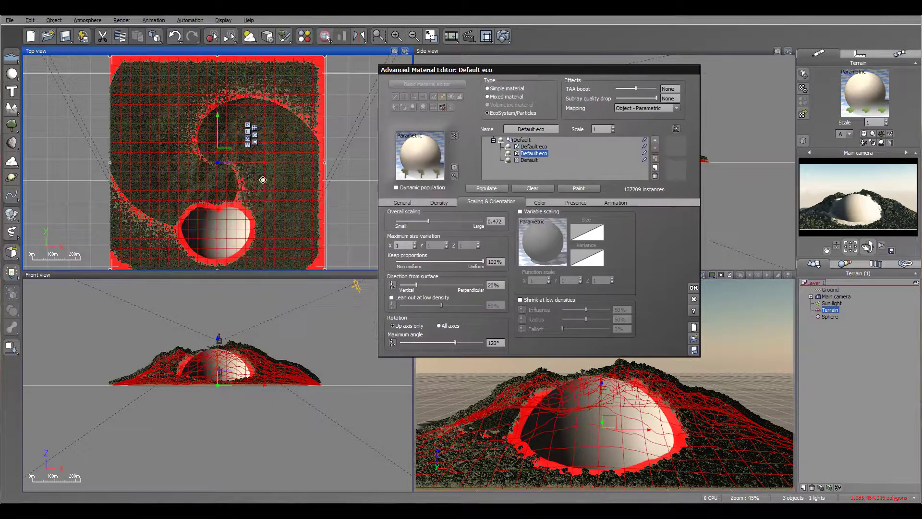
pyautogui.moveTo(259, 220); pyautogui.dragTo(249, 135, button='right')
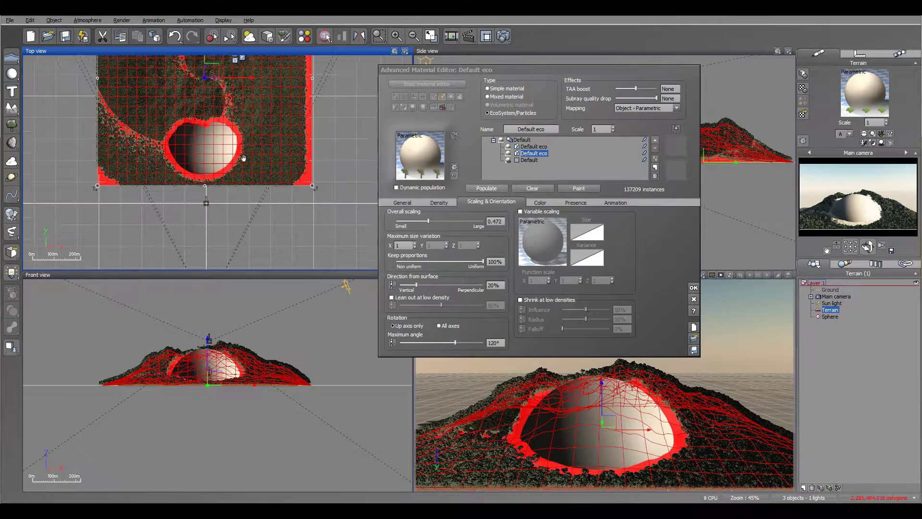
pyautogui.moveTo(266, 183); pyautogui.dragTo(222, 233, button='right')
pyautogui.moveTo(471, 70); pyautogui.dragTo(306, 66)
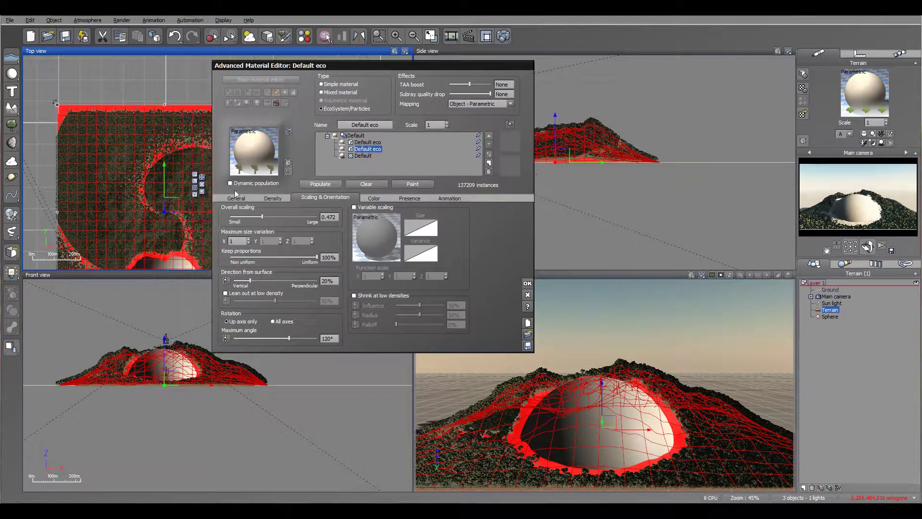
pyautogui.moveTo(130, 224); pyautogui.dragTo(135, 166, button='right')
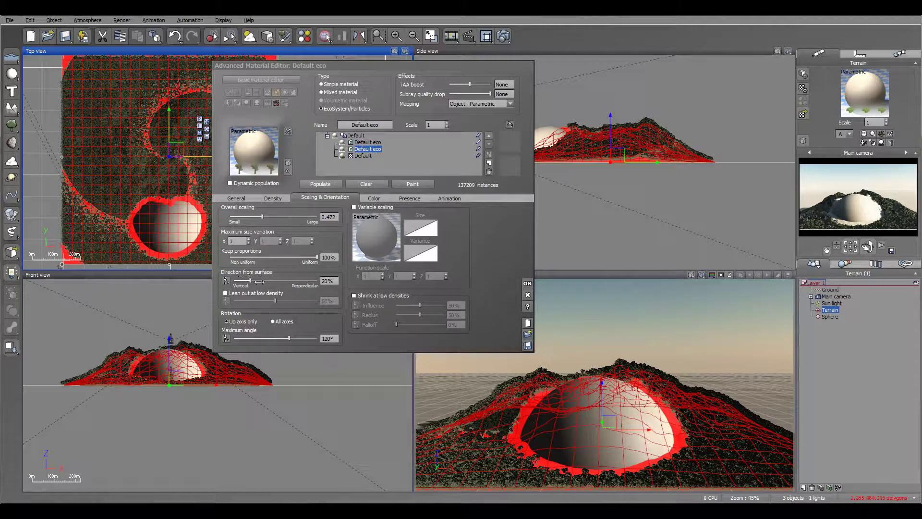
# - Set the maple trees' direction from surface to 100% perpendicular, restore the overall scaling to 1 and repopulate
pyautogui.moveTo(266, 276); pyautogui.dragTo(351, 374)
pyautogui.moveTo(399, 156); pyautogui.dragTo(388, 104)
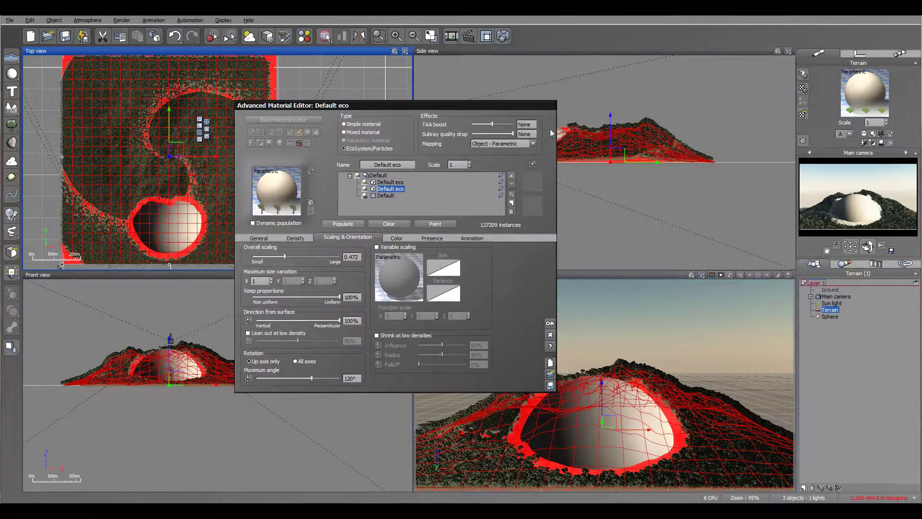
pyautogui.moveTo(308, 254); pyautogui.dragTo(318, 256)
pyautogui.click(343, 225)
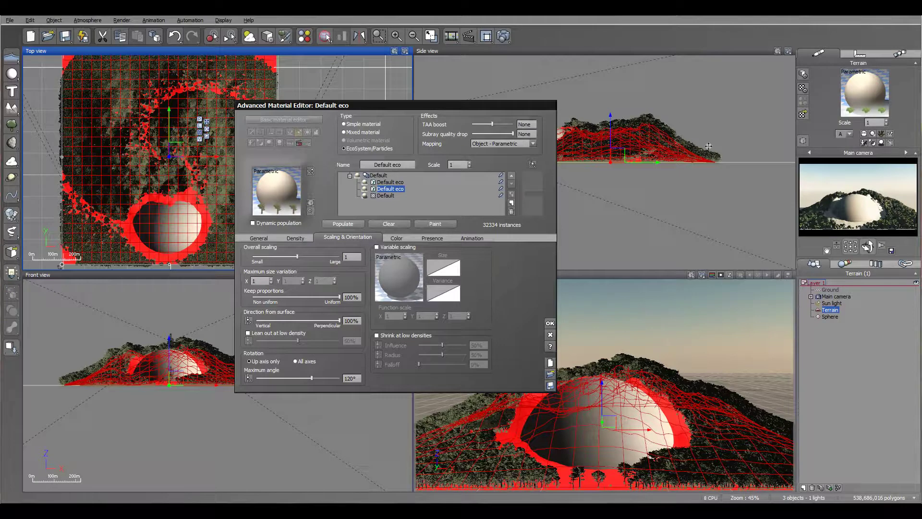
# - Set the maple trees' direction from surface to 0% so they grow vertically, and repopulate
pyautogui.moveTo(339, 321); pyautogui.dragTo(249, 323)
pyautogui.click(347, 224)
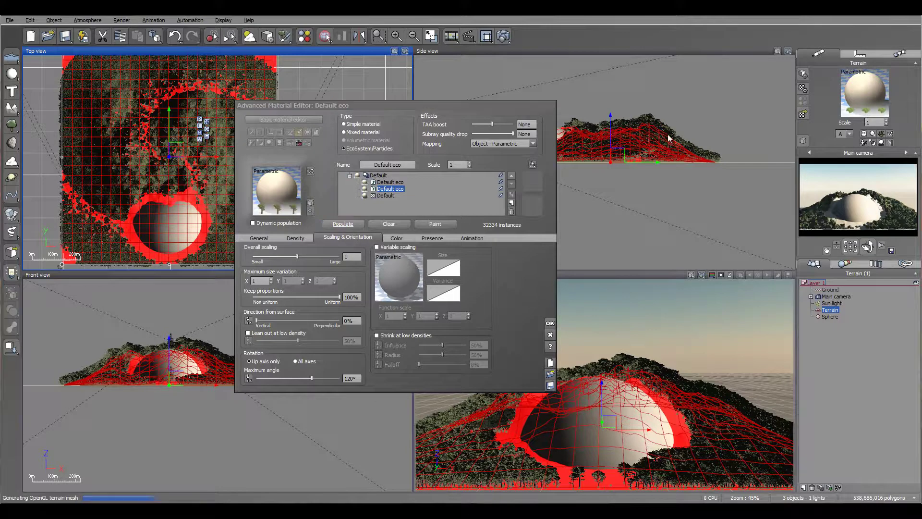
# - Set the maple trees' direction from surface to 80% and enable leaning out at low density at 73%
pyautogui.moveTo(257, 320); pyautogui.dragTo(331, 320)
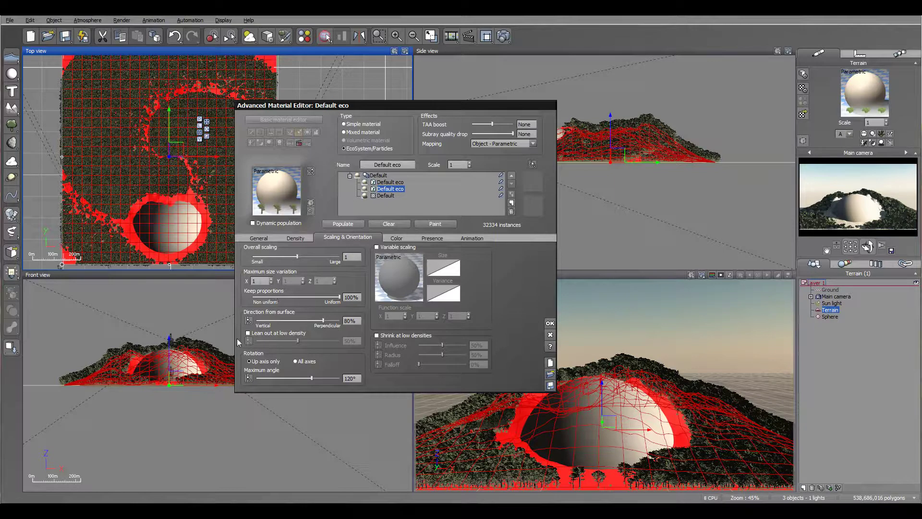
pyautogui.click(270, 332)
pyautogui.moveTo(317, 340); pyautogui.dragTo(318, 341)
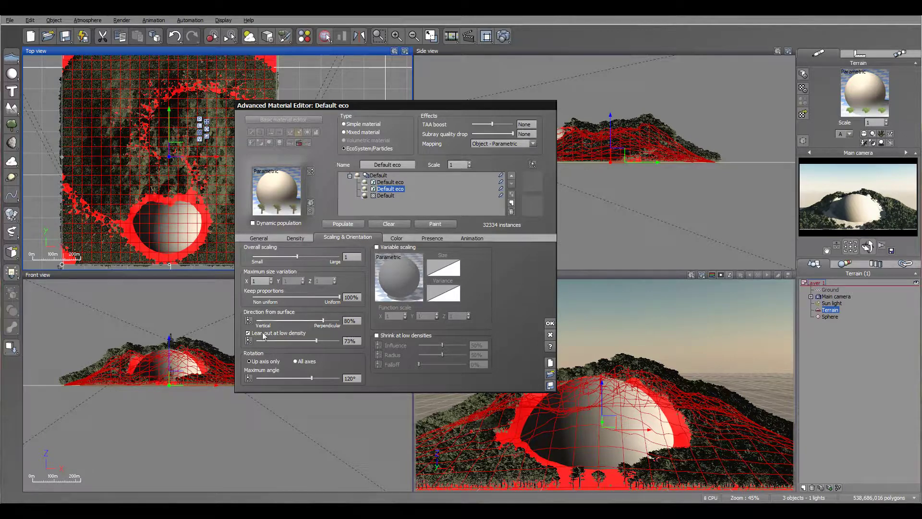
# - Enable variable scaling on the maple layer, drive the Scaling output with the existing Spiral node and repopulate
pyautogui.click(383, 247)
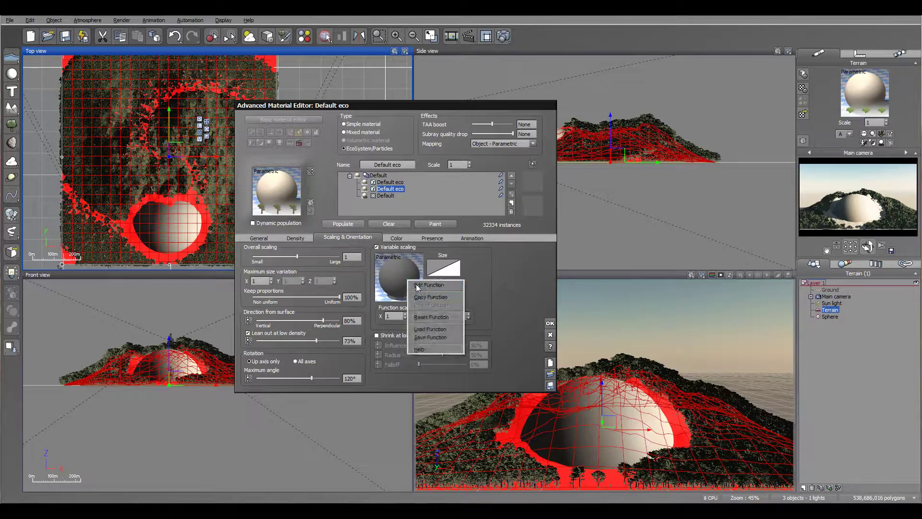
pyautogui.click(430, 282)
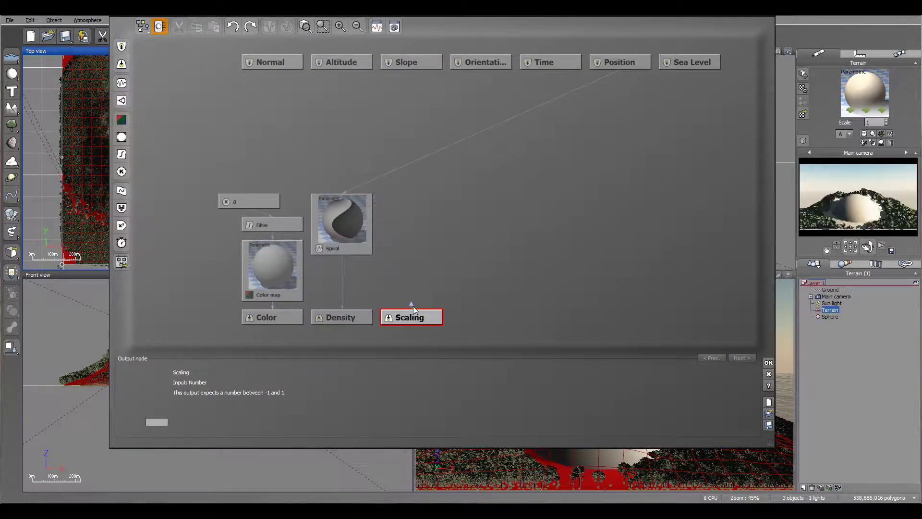
pyautogui.click(768, 362)
pyautogui.click(341, 224)
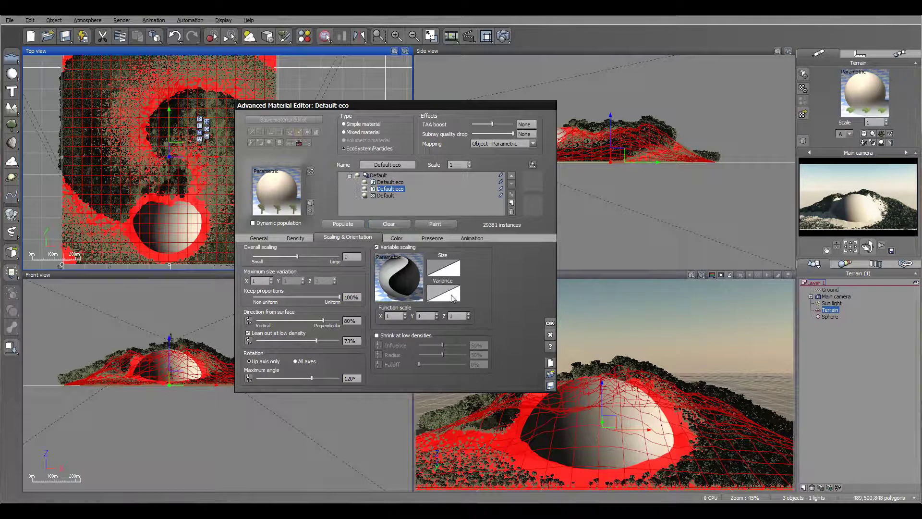
# - Examine the filter presets and the profile curve available for the maple layer's variable scaling Size filter
pyautogui.click(451, 269)
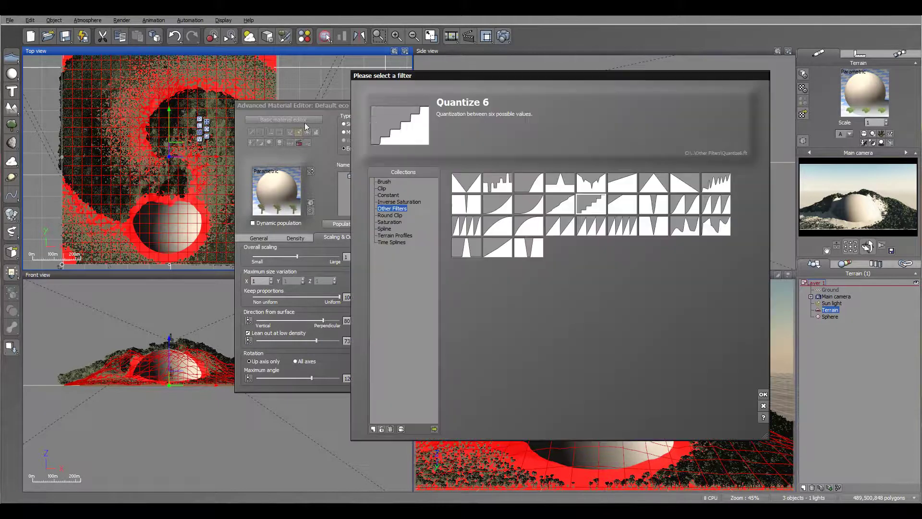
pyautogui.click(763, 394)
pyautogui.rightClick(442, 266)
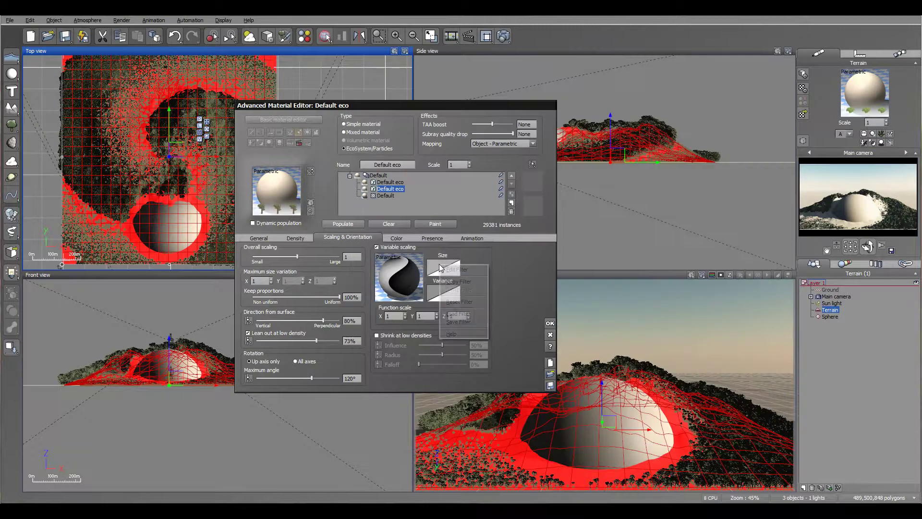
pyautogui.click(465, 269)
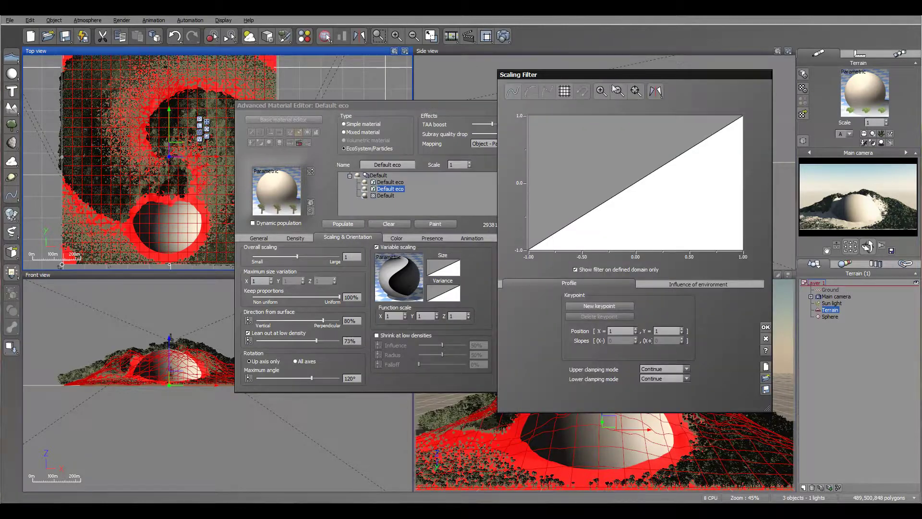
pyautogui.click(765, 338)
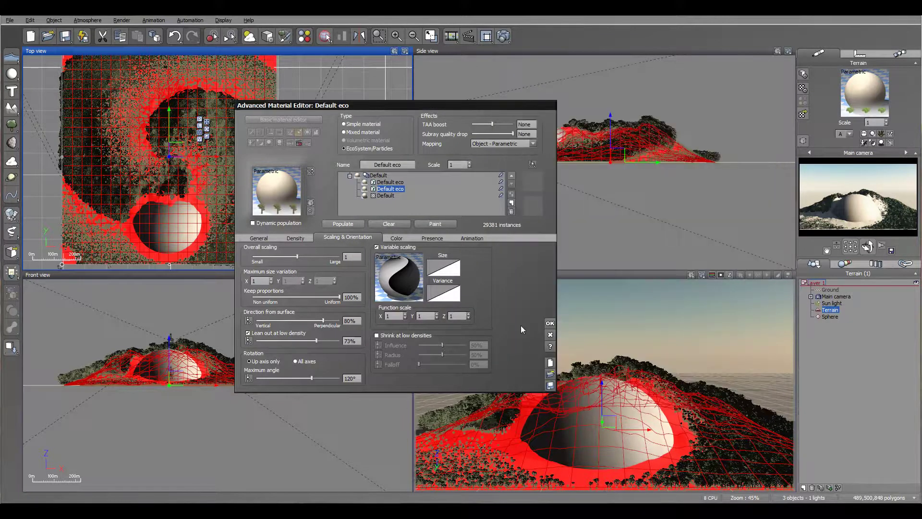
# - Enable shrinking at low densities for the maple layer with 73% influence, and open the layer's color settings
pyautogui.click(377, 336)
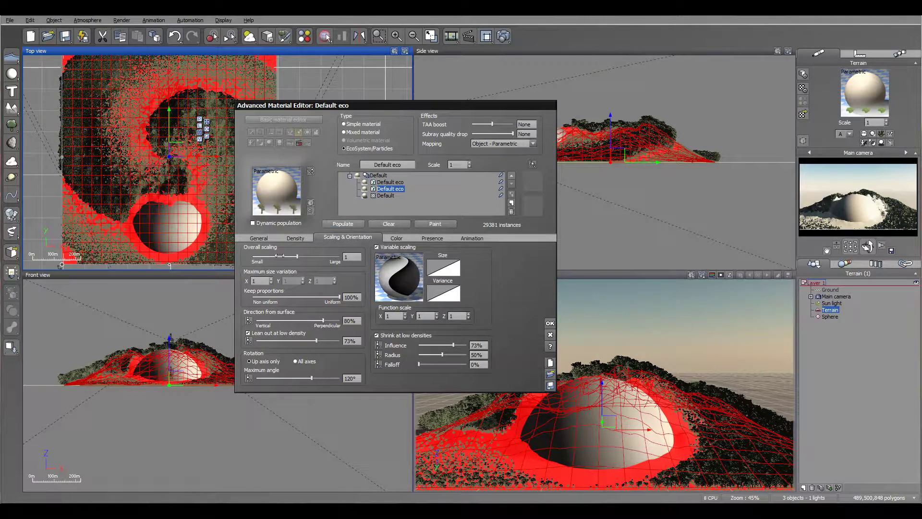
pyautogui.click(395, 239)
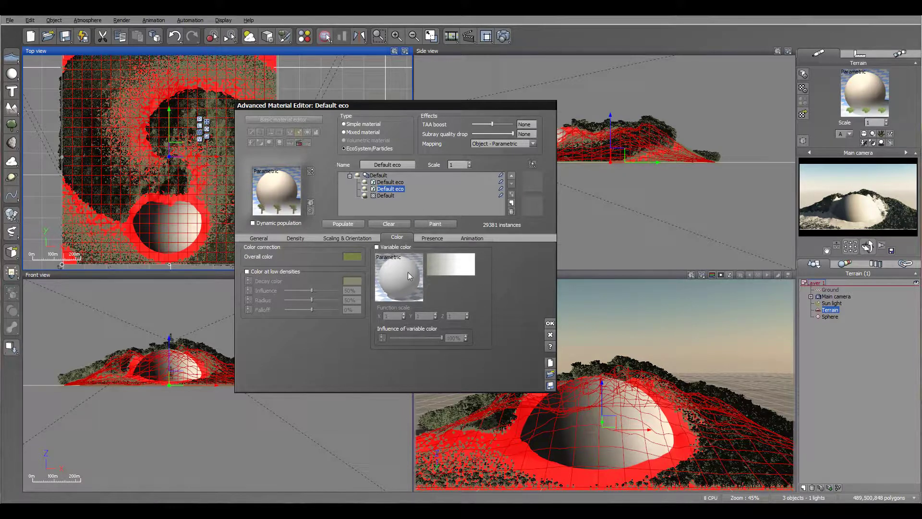
# - Try a red overall color (RGB 200, 0, 0) on the maple layer, and reset it to the original color
pyautogui.click(358, 257)
pyautogui.click(380, 257)
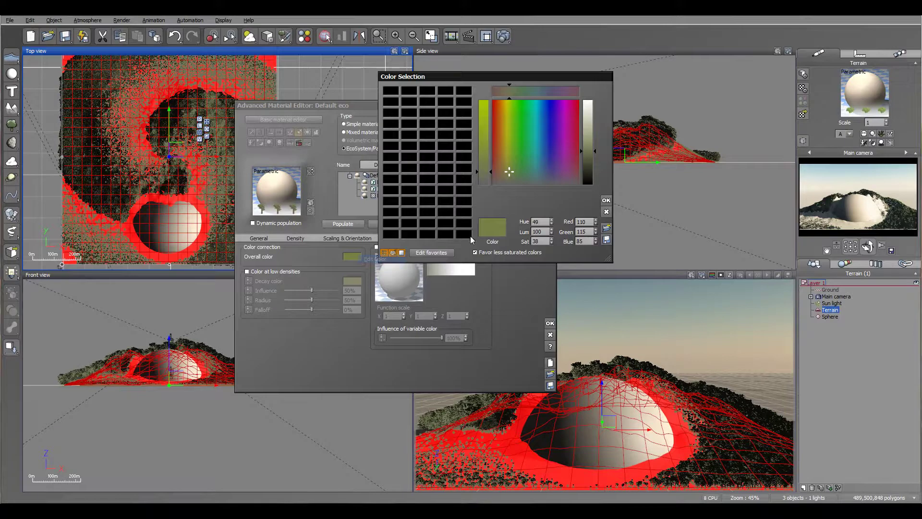
pyautogui.moveTo(494, 143); pyautogui.dragTo(492, 100)
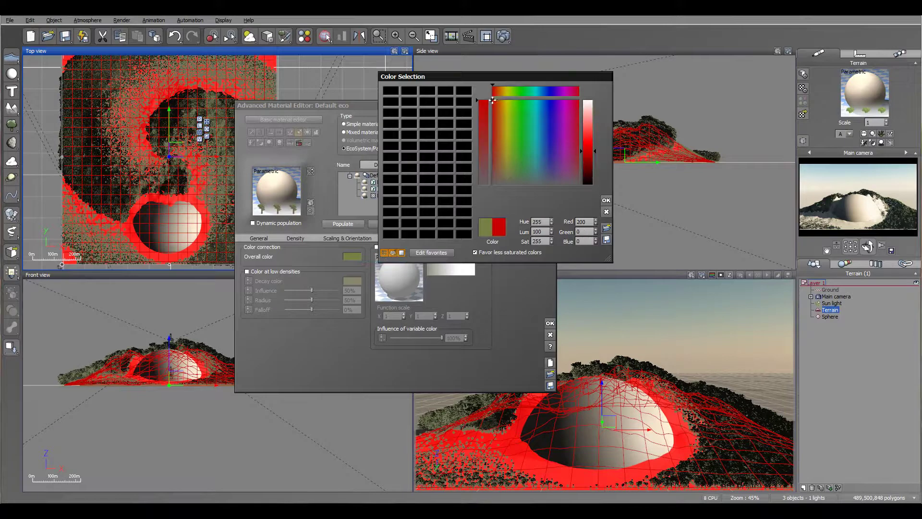
pyautogui.click(606, 201)
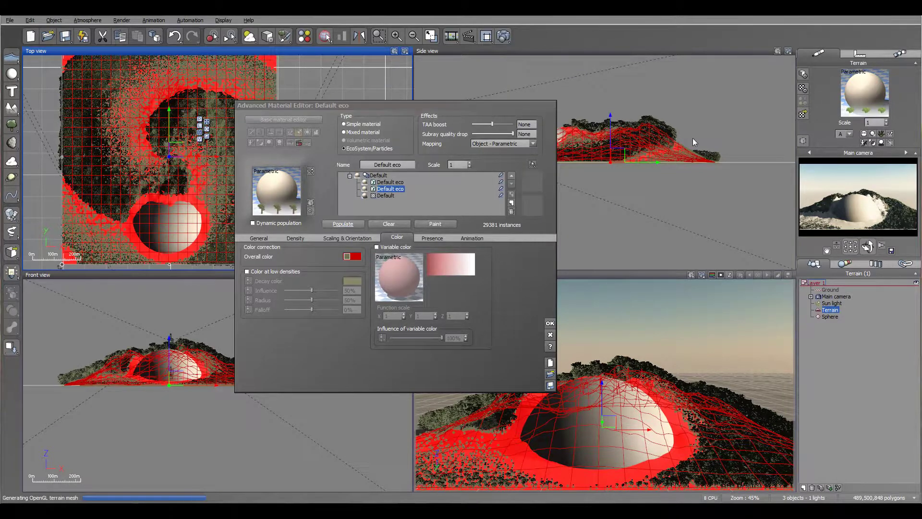
pyautogui.rightClick(354, 256)
pyautogui.click(378, 267)
# - Enable color at low densities and variable color for the maples, using the dark-to-light green map from the Rocks and Grass collection
pyautogui.click(247, 272)
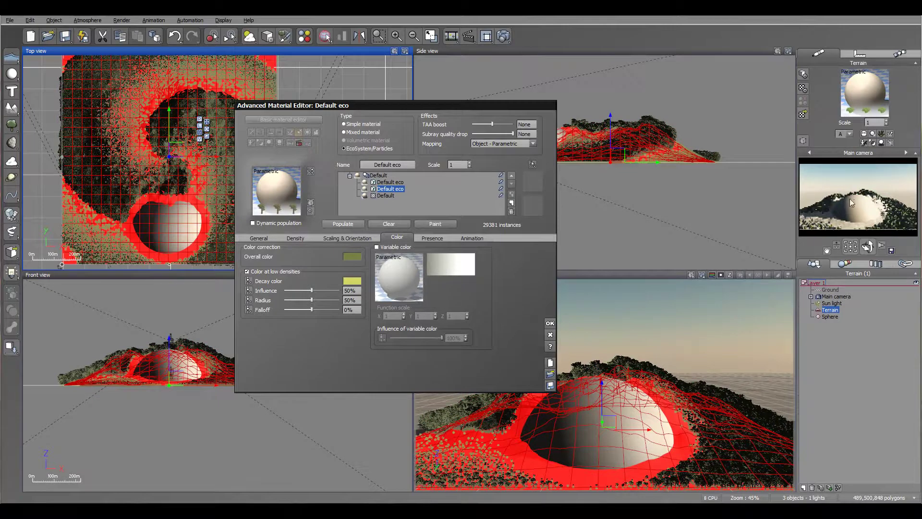
pyautogui.click(399, 247)
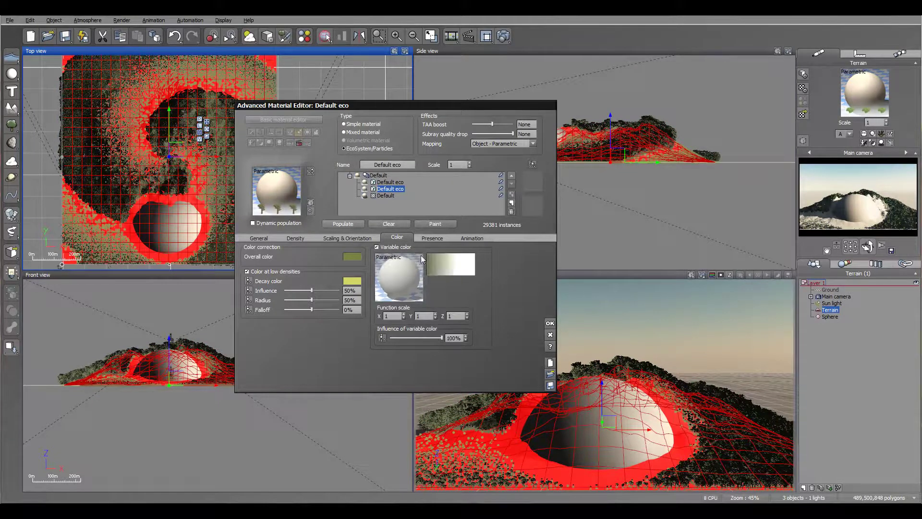
pyautogui.click(454, 268)
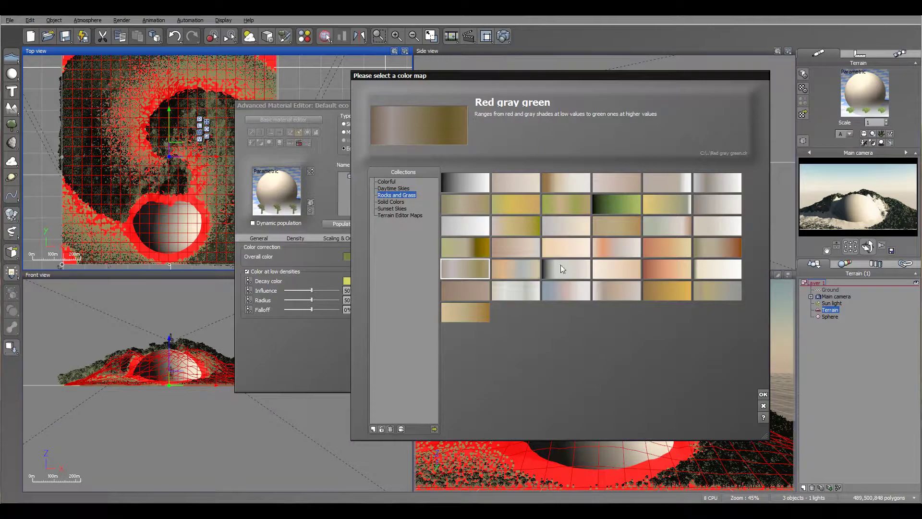
pyautogui.click(613, 206)
pyautogui.click(763, 394)
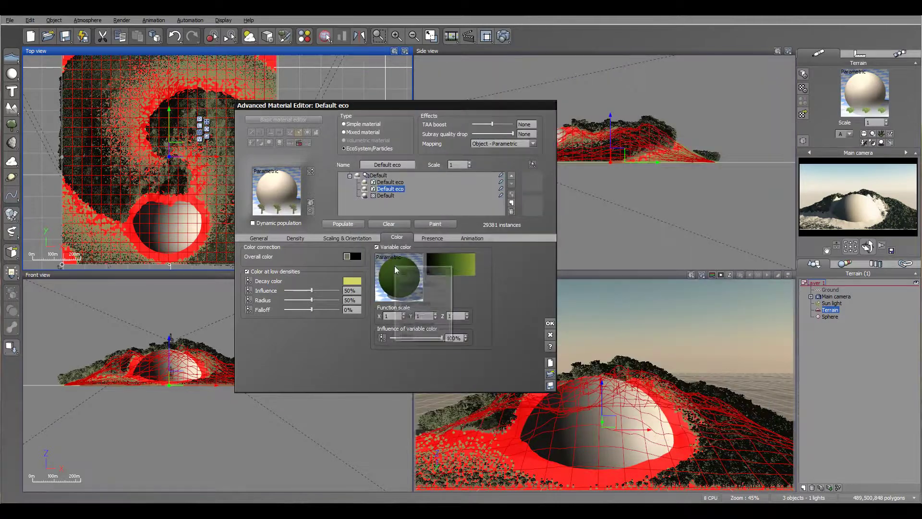
# - Replace the constant node feeding the maple color filter with the existing Spiral node, and repopulate
pyautogui.click(463, 267)
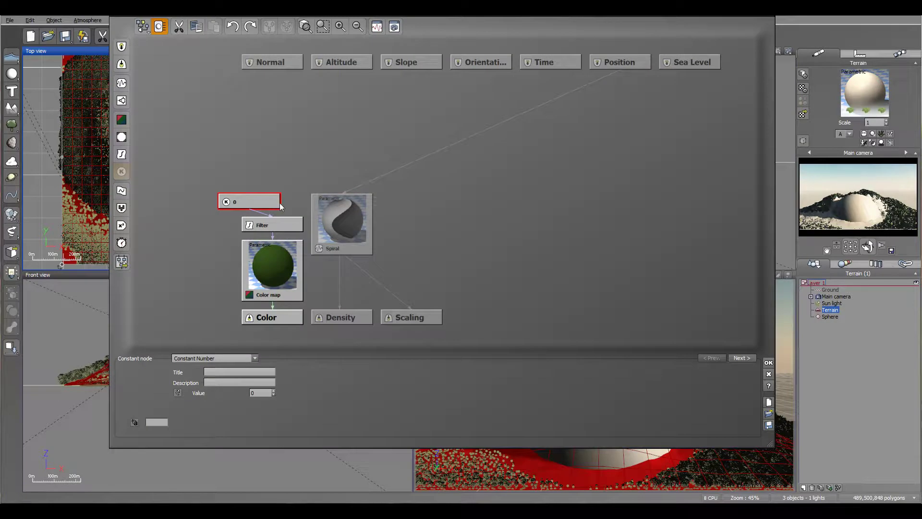
pyautogui.press('Delete')
pyautogui.moveTo(272, 216); pyautogui.dragTo(343, 252)
pyautogui.click(768, 362)
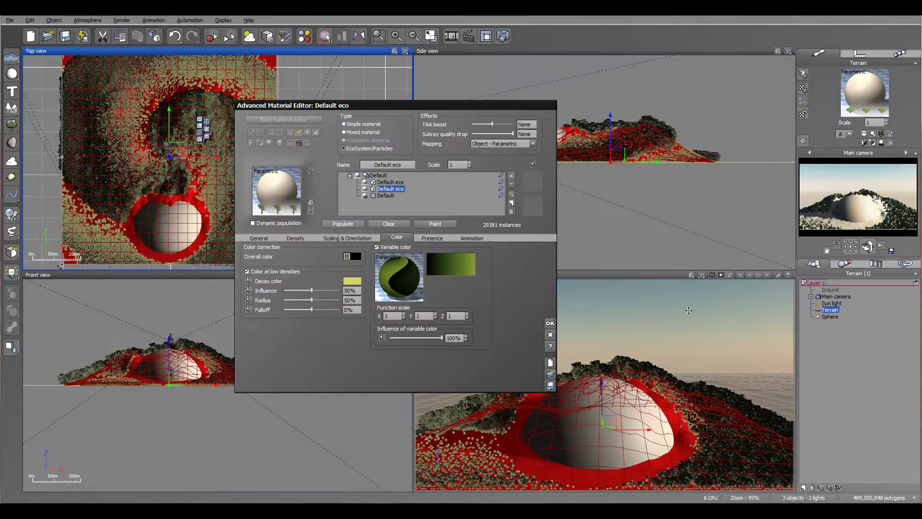
pyautogui.click(336, 223)
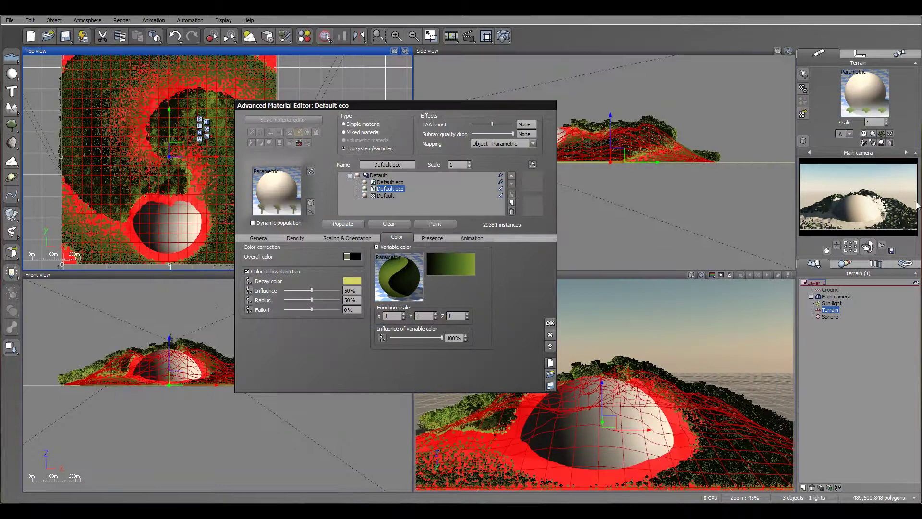
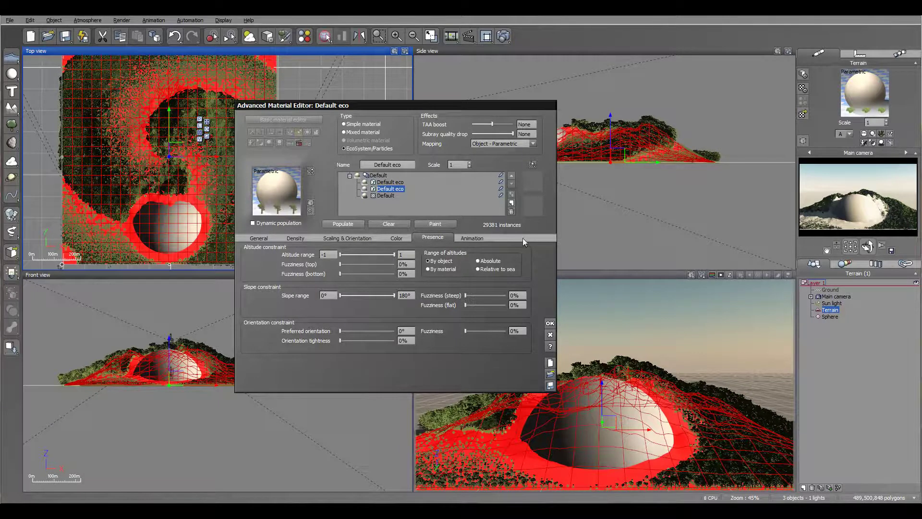
# - Try the variable time offset in the maple layer's animation settings, and disable it again
pyautogui.click(471, 239)
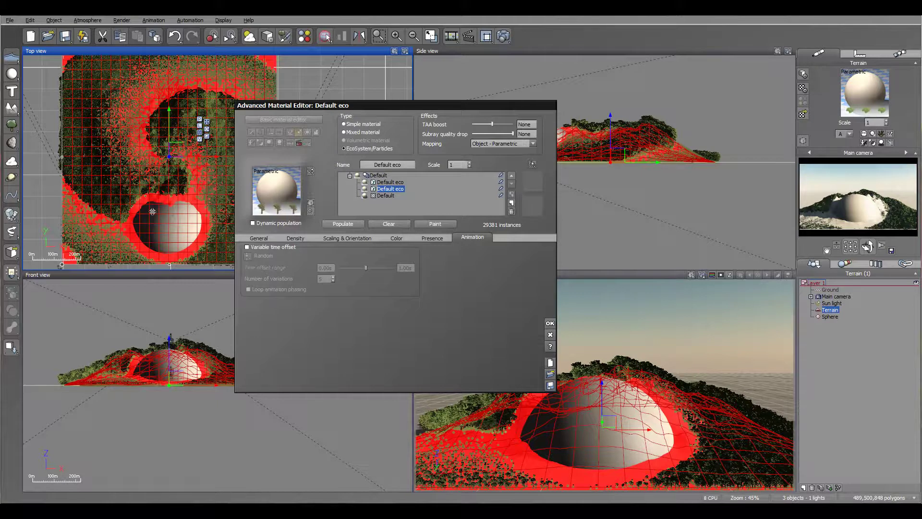
pyautogui.click(272, 247)
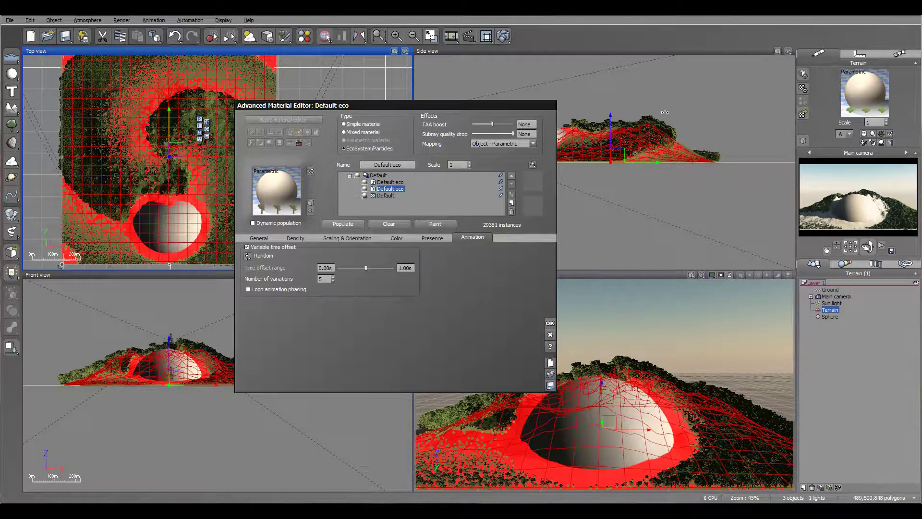
pyautogui.click(248, 248)
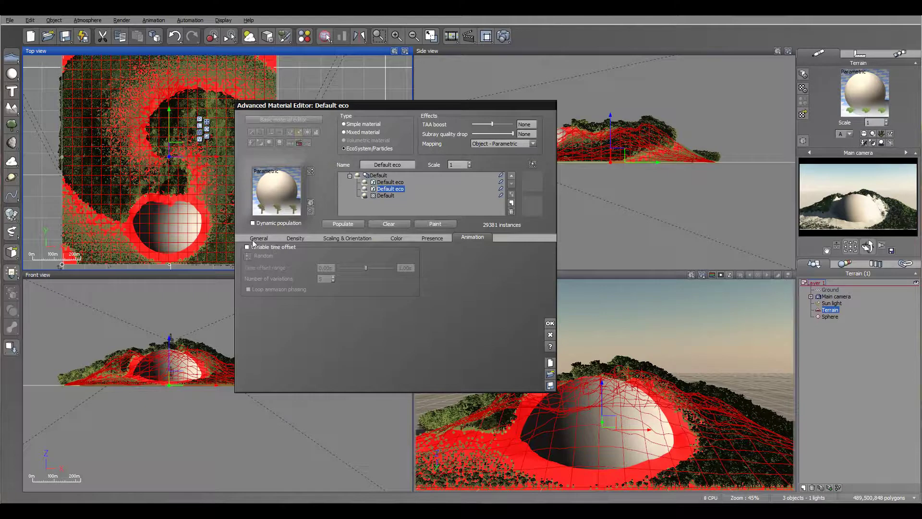
# - Turn on automatic repopulation alongside fast population mode for the maple layer, and set its overall density to 64%
pyautogui.click(255, 238)
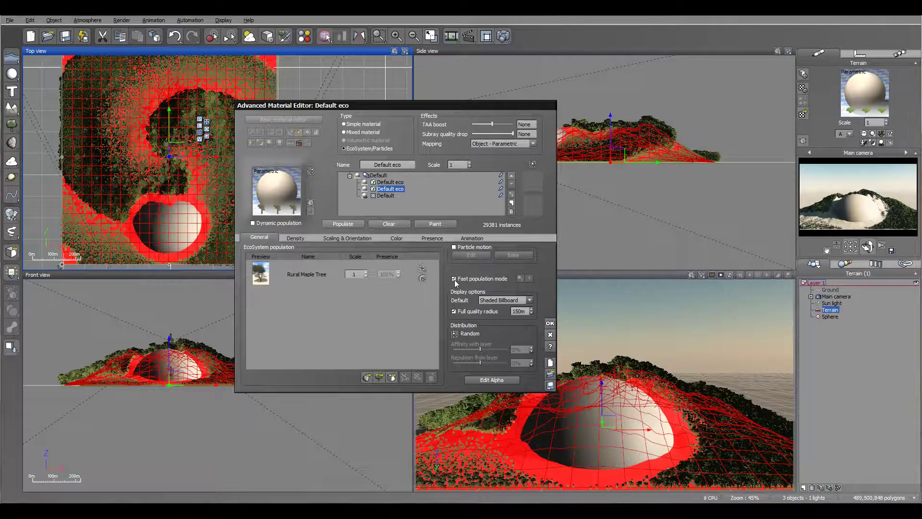
pyautogui.click(531, 279)
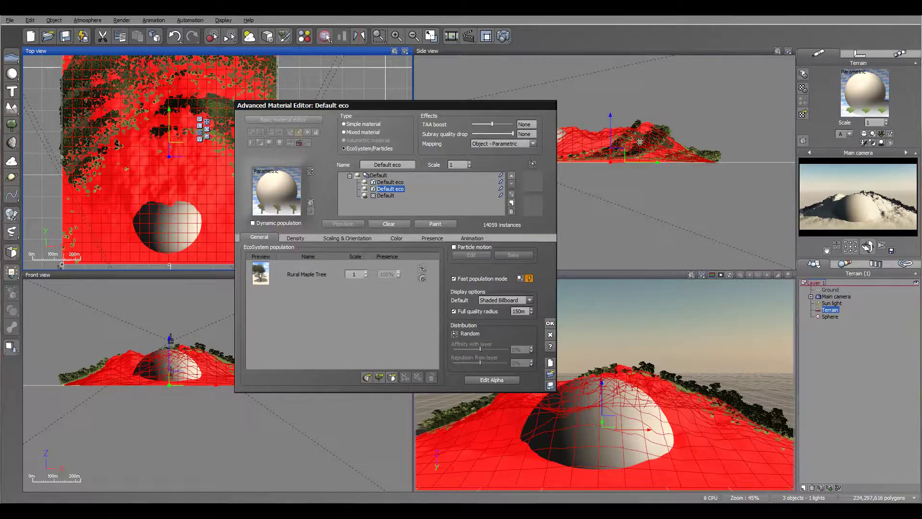
pyautogui.click(295, 238)
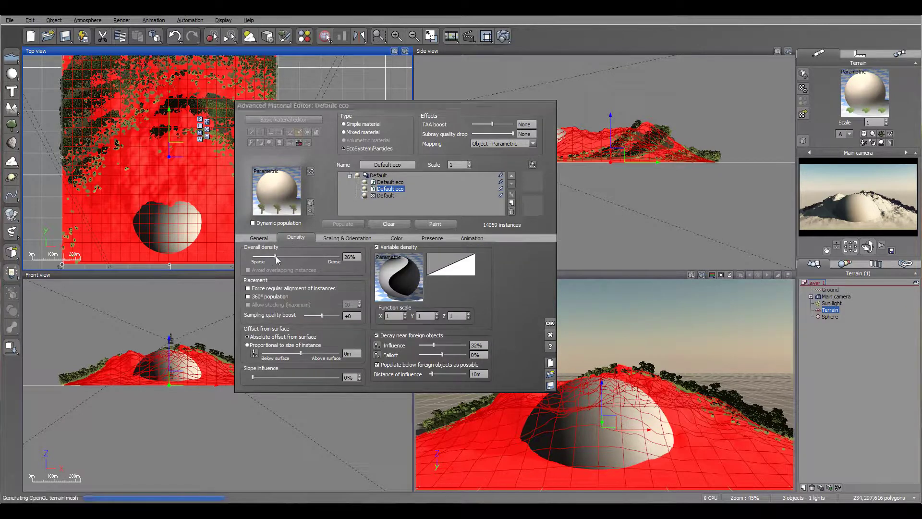
pyautogui.moveTo(272, 257); pyautogui.dragTo(308, 256)
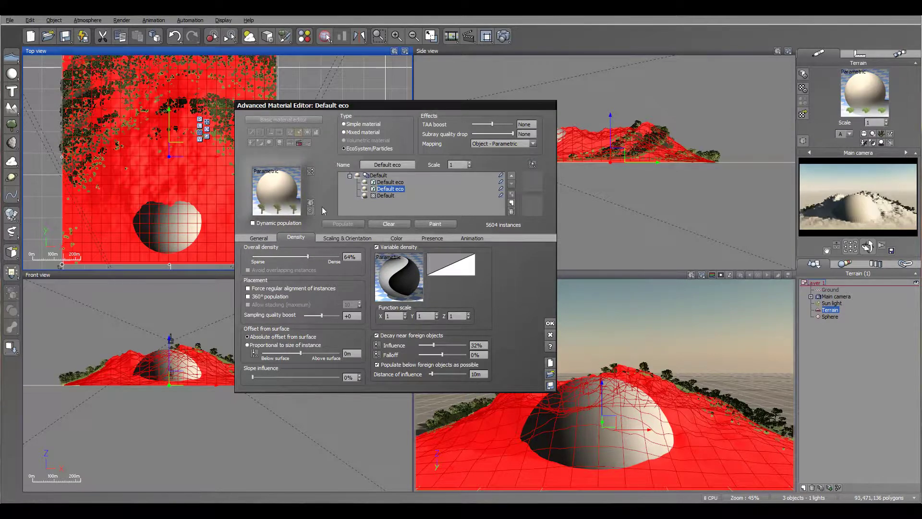
# - Try smaller overall scaling values of 0.02 and 0.431 on the maple layer
pyautogui.click(258, 238)
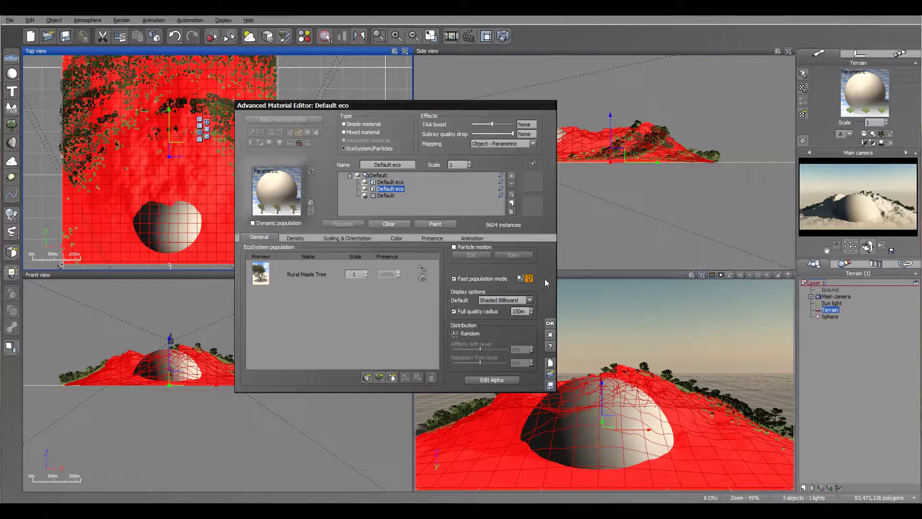
pyautogui.click(332, 239)
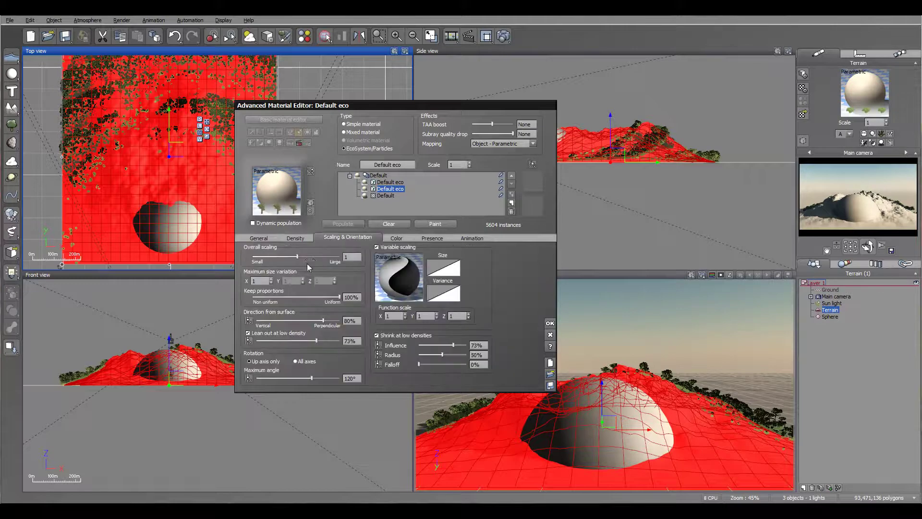
pyautogui.moveTo(295, 256); pyautogui.dragTo(254, 256)
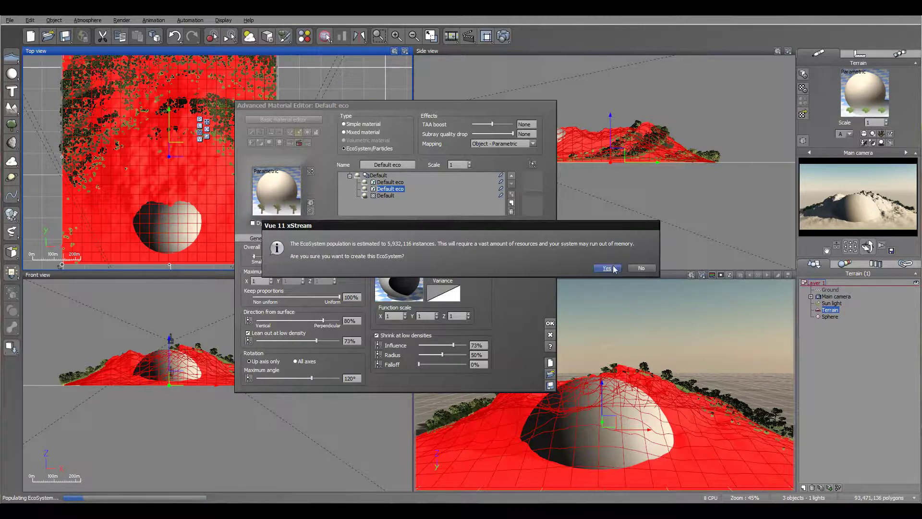
pyautogui.click(606, 268)
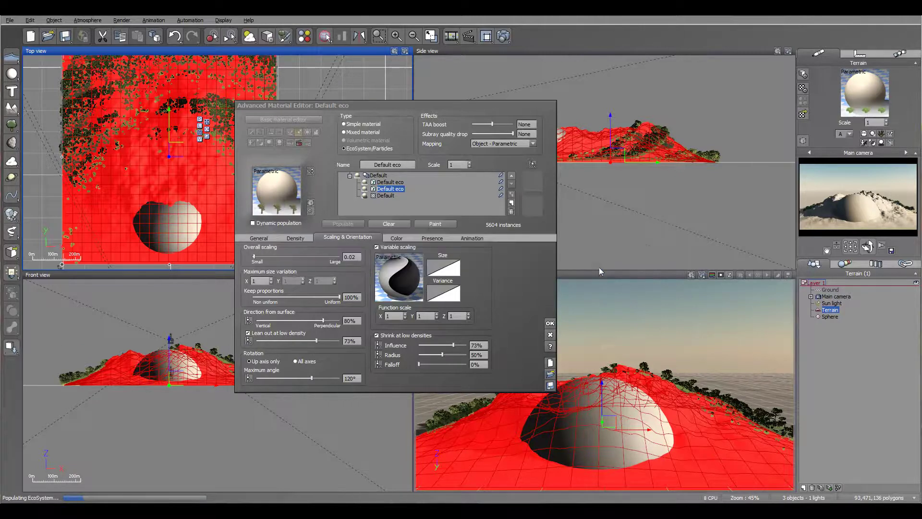
pyautogui.click(267, 260)
pyautogui.click(505, 268)
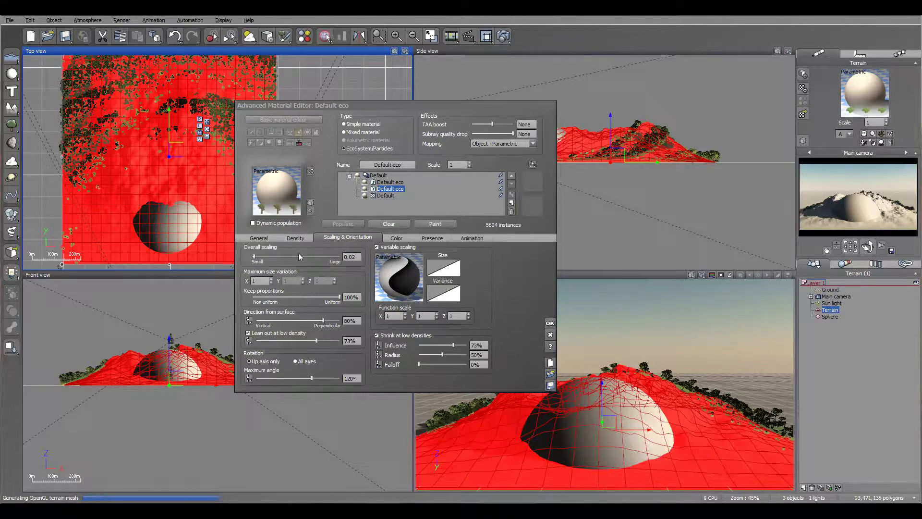
pyautogui.moveTo(300, 257)
pyautogui.mouseDown()
pyautogui.moveTo(328, 256)
pyautogui.moveTo(293, 258)
pyautogui.mouseUp()
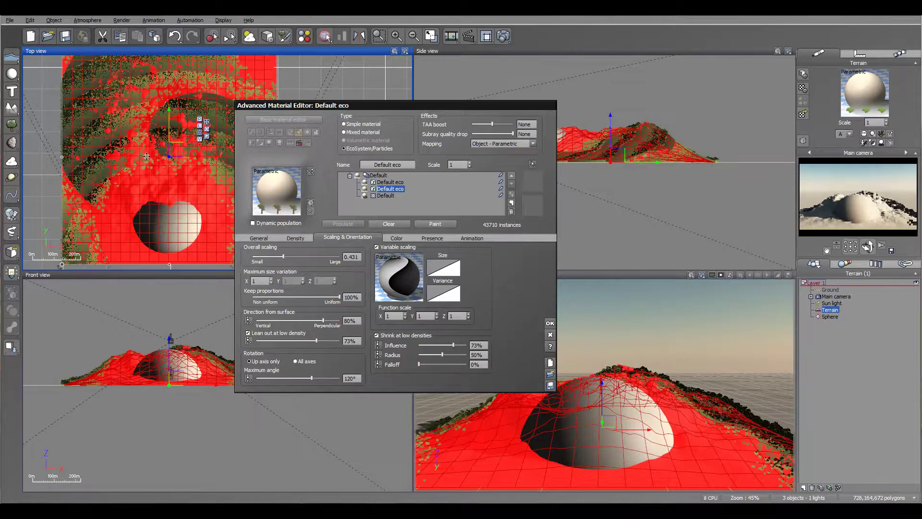
# - Set the maple layer's overall scaling to 1.868, and turn off its variable density and variable scaling
pyautogui.moveTo(283, 257); pyautogui.dragTo(308, 257)
pyautogui.click(298, 238)
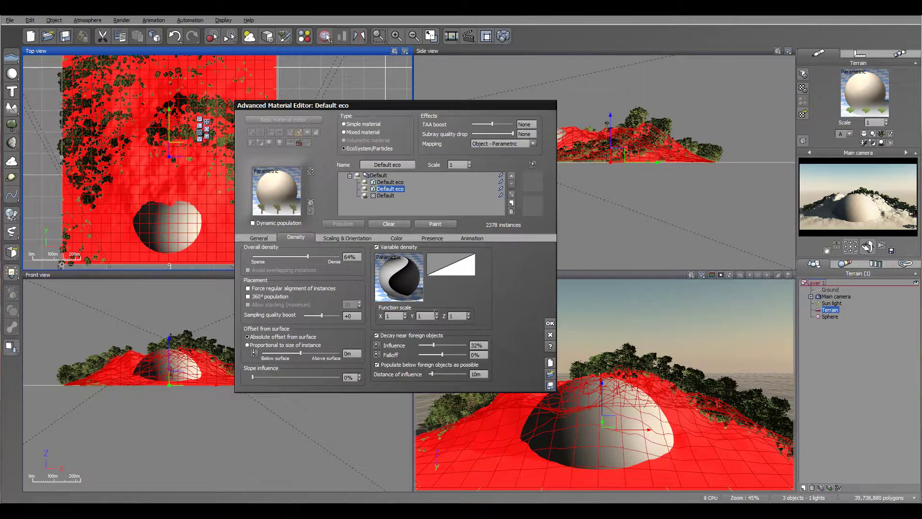
pyautogui.click(377, 247)
pyautogui.click(340, 238)
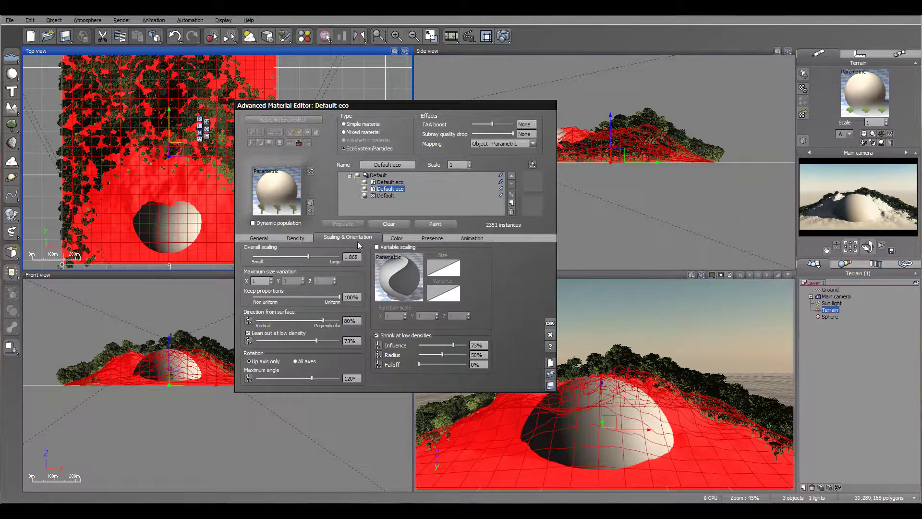
# - Set the maples' low-density shrinking to 55% influence and 24% radius, and their foreign-object decay to 6% influence and -65% falloff
pyautogui.moveTo(436, 354); pyautogui.dragTo(444, 345)
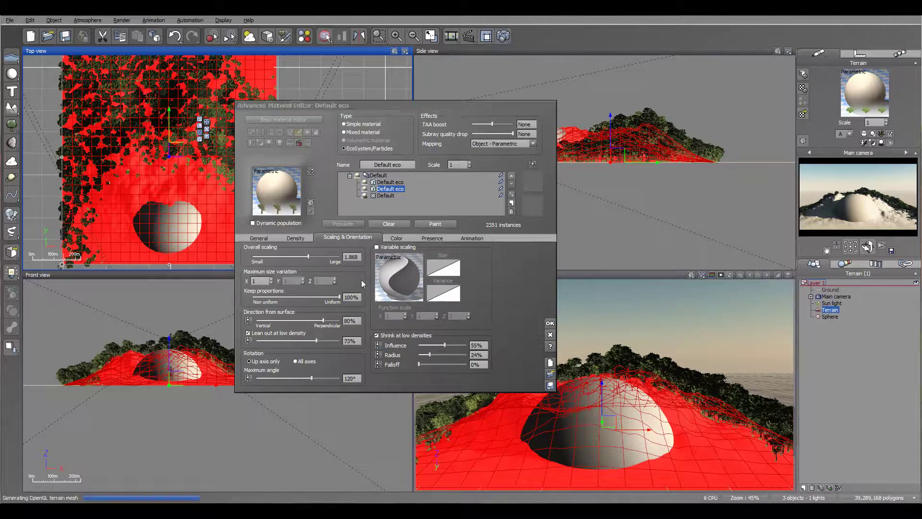
pyautogui.click(290, 238)
pyautogui.moveTo(442, 354); pyautogui.dragTo(419, 345)
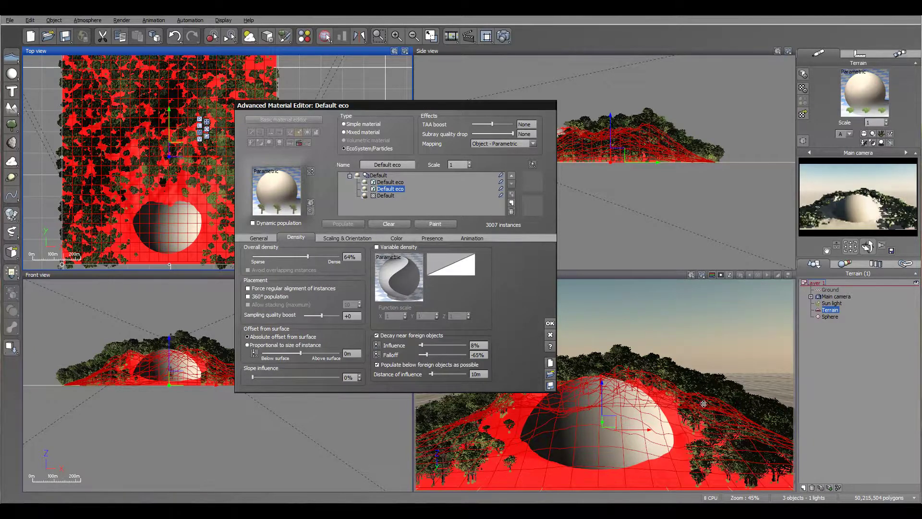
pyautogui.moveTo(427, 346); pyautogui.dragTo(421, 345)
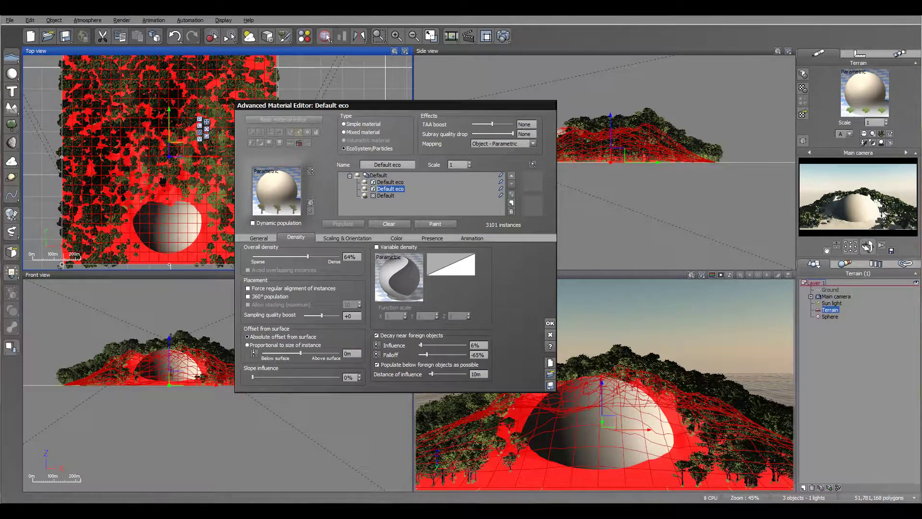
pyautogui.click(259, 238)
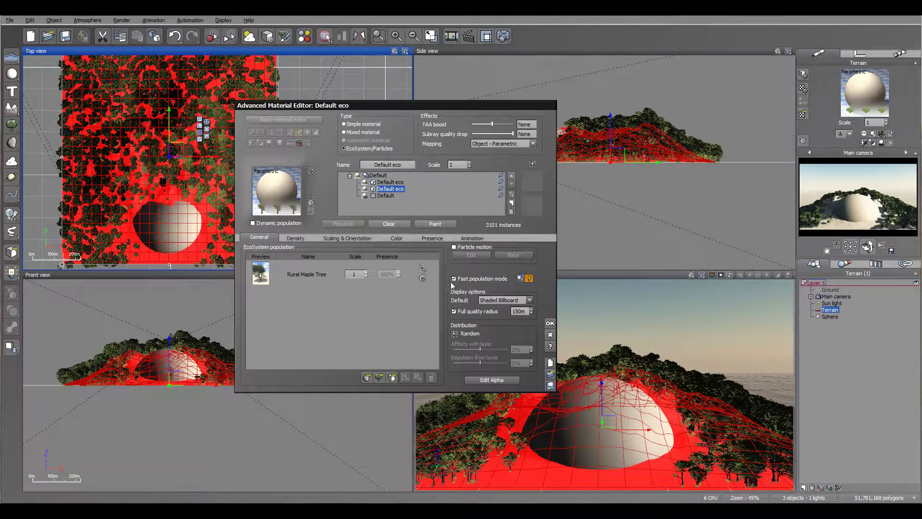
pyautogui.click(530, 279)
pyautogui.click(332, 225)
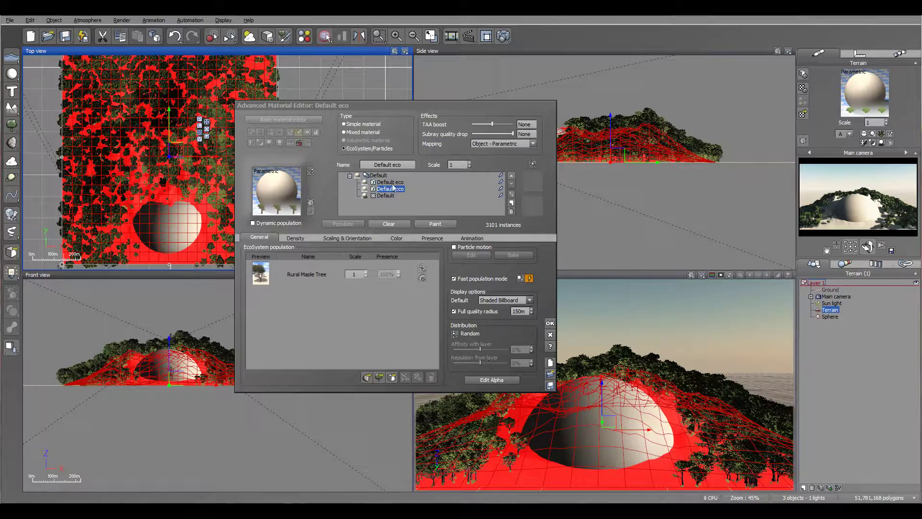
# - Set the maple layer's overall density to 46% and its overall scaling to 3.086
pyautogui.click(295, 237)
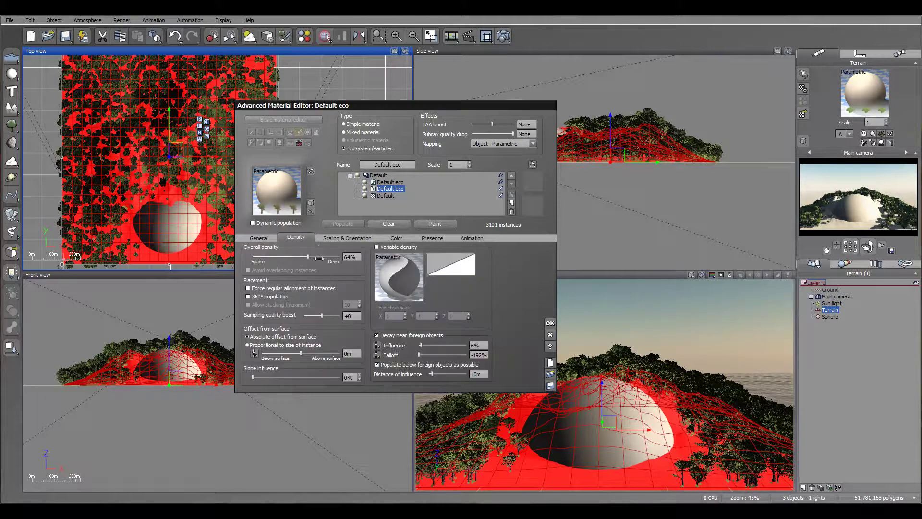
pyautogui.moveTo(309, 257); pyautogui.dragTo(303, 256)
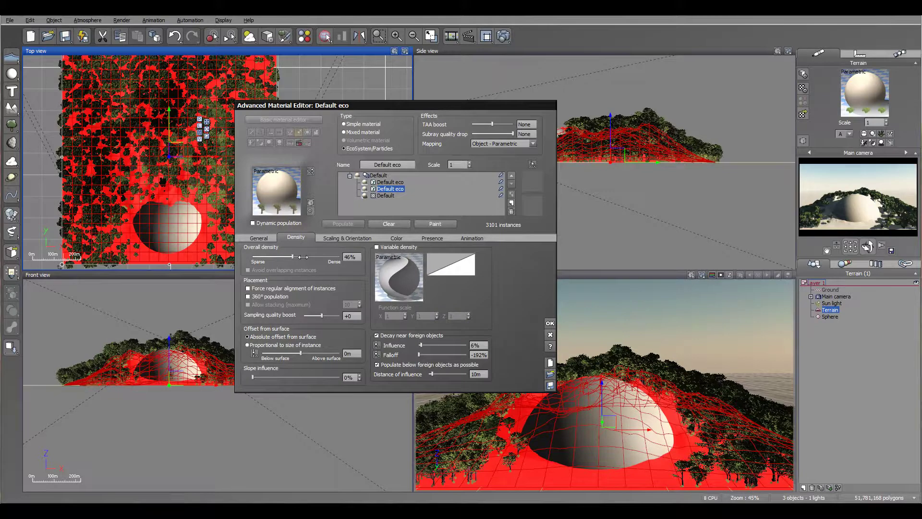
pyautogui.click(351, 238)
pyautogui.moveTo(323, 256); pyautogui.dragTo(327, 257)
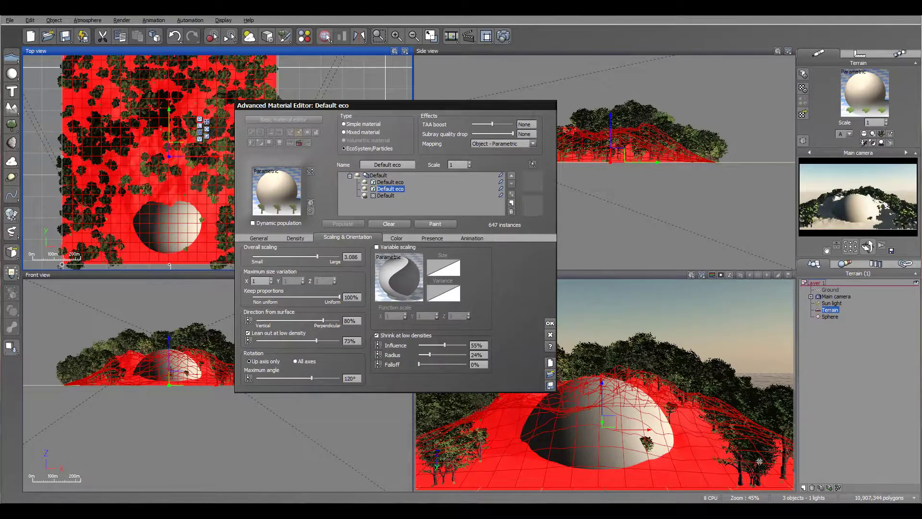
# - Turn on fast population mode for the bush layer, switch automatic repopulation on and off again, and populate the layer manually
pyautogui.click(389, 182)
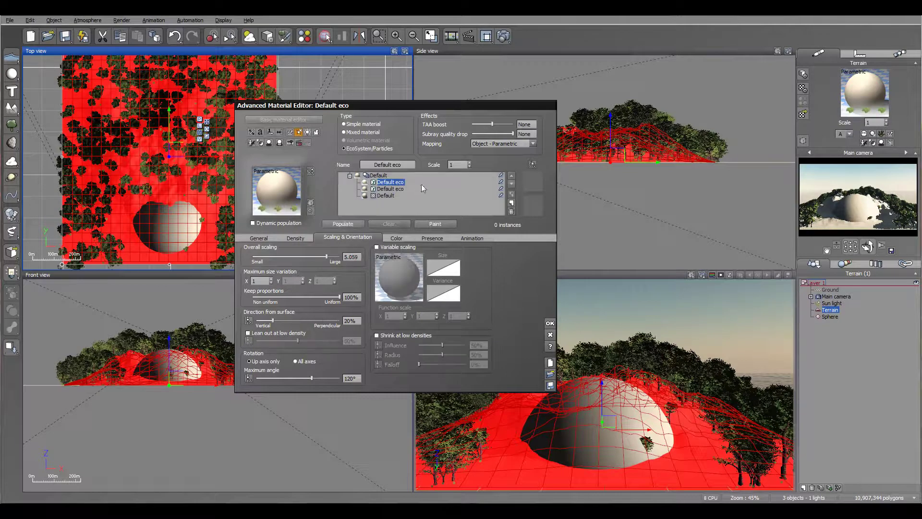
pyautogui.click(260, 237)
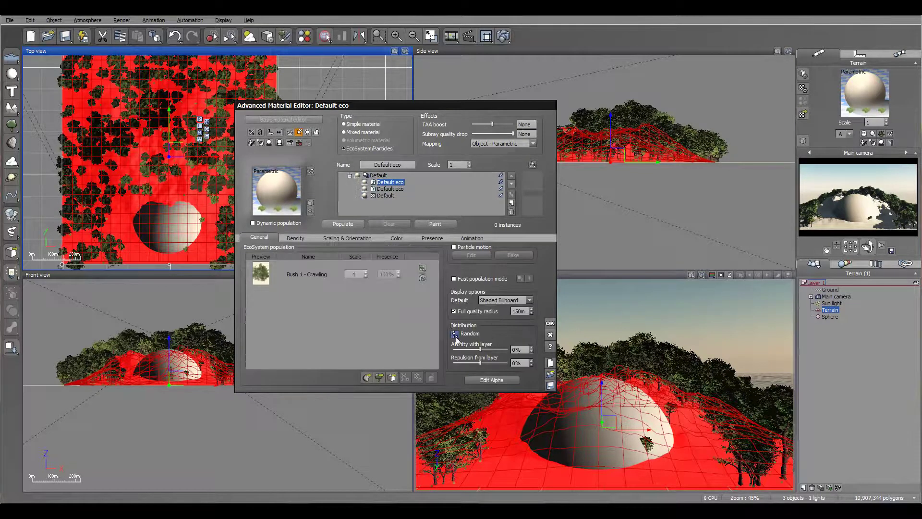
pyautogui.click(454, 278)
pyautogui.click(530, 278)
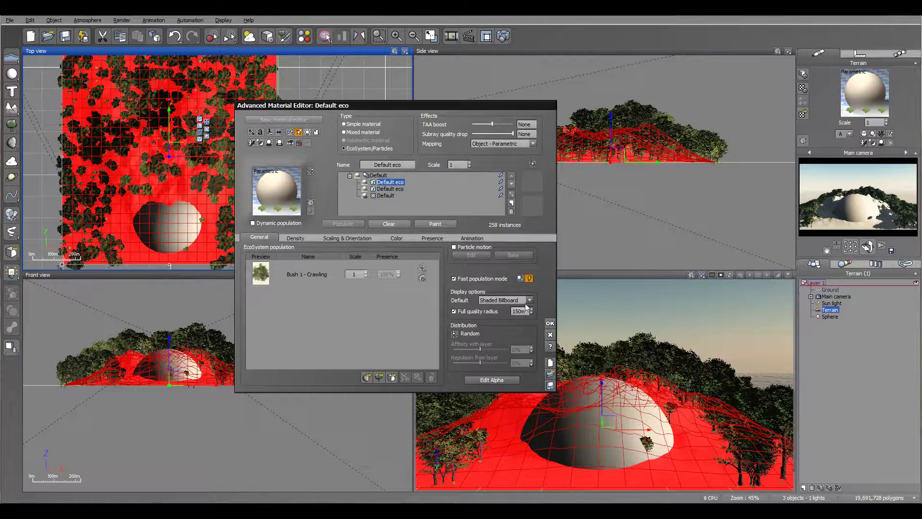
pyautogui.click(529, 278)
pyautogui.click(336, 225)
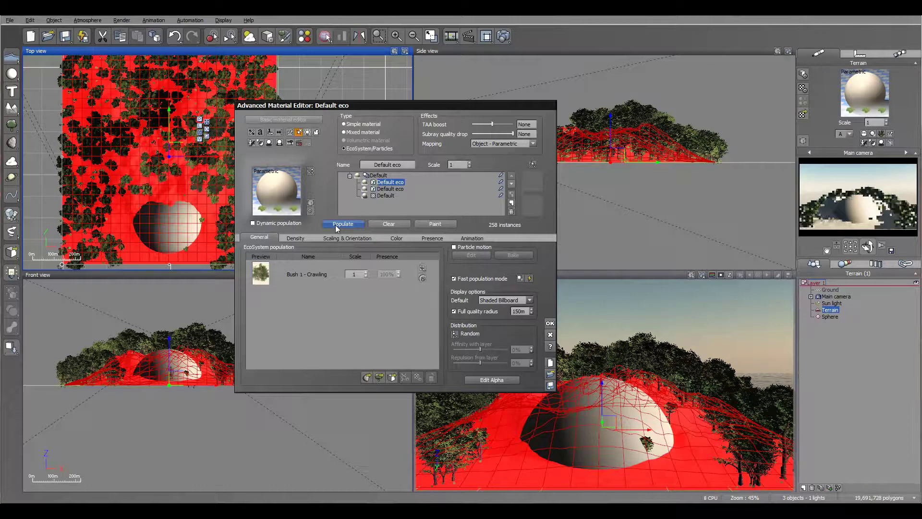
# - Try an overall density of 62% on the bush layer and repopulate it
pyautogui.click(295, 238)
pyautogui.moveTo(330, 252); pyautogui.dragTo(332, 253)
pyautogui.click(342, 226)
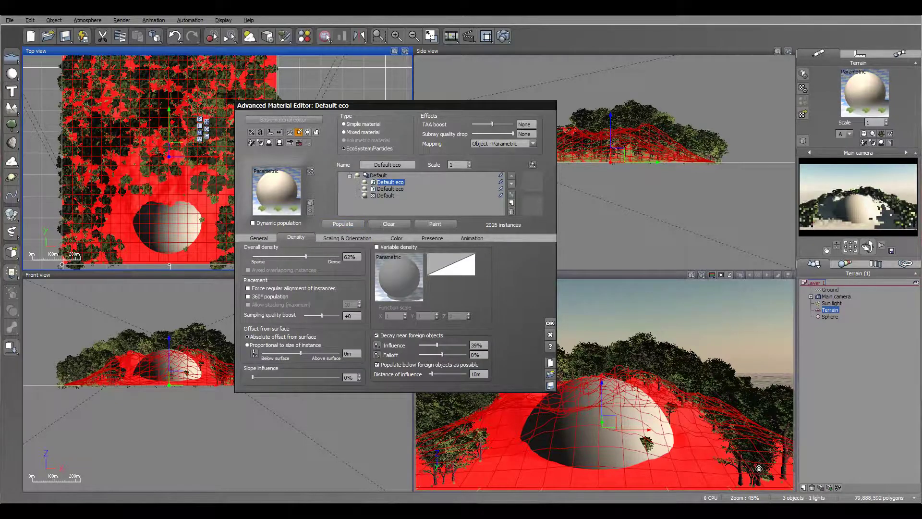
# - Reduce the bush layer's overall scaling and repopulate it at 85% overall density
pyautogui.click(333, 238)
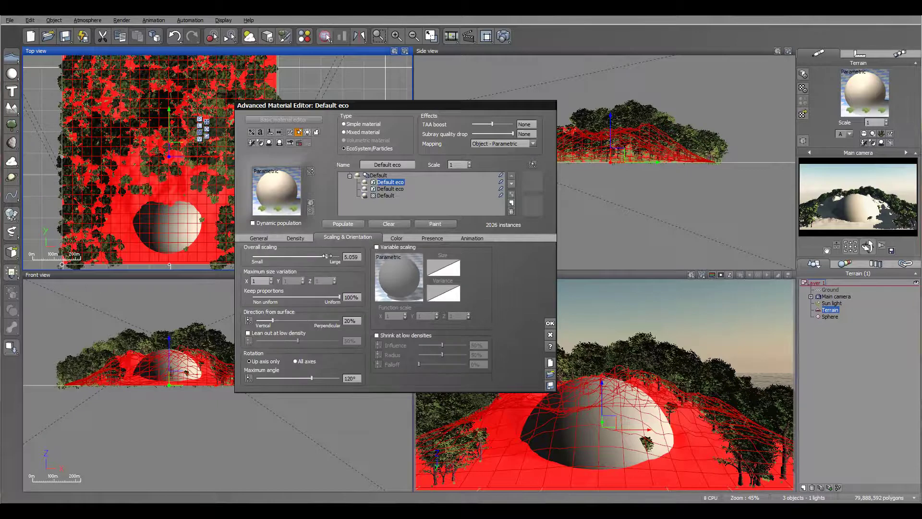
pyautogui.moveTo(327, 256)
pyautogui.mouseDown()
pyautogui.moveTo(306, 257)
pyautogui.moveTo(324, 255)
pyautogui.mouseUp()
pyautogui.click(295, 238)
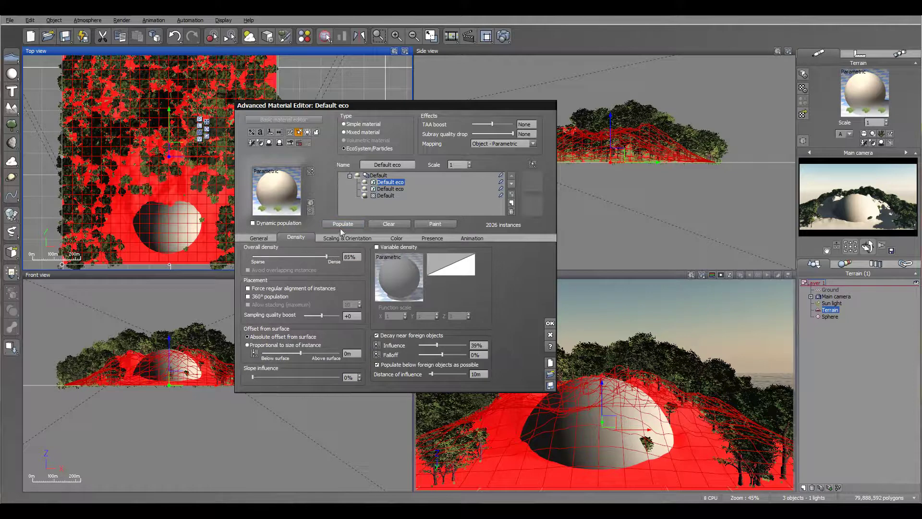
pyautogui.click(341, 226)
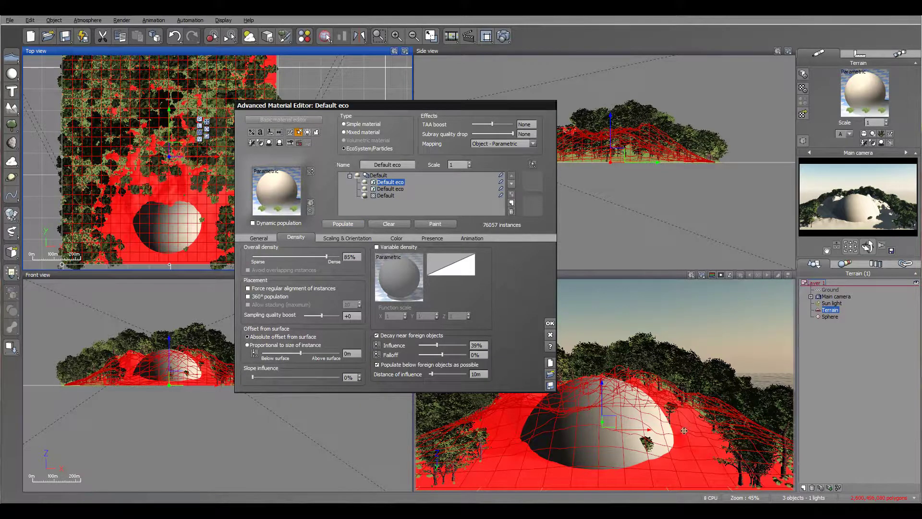
# - Turn off fast population mode for the bush layer and repopulate it with 78% affinity with the maple layer
pyautogui.click(357, 238)
pyautogui.click(262, 238)
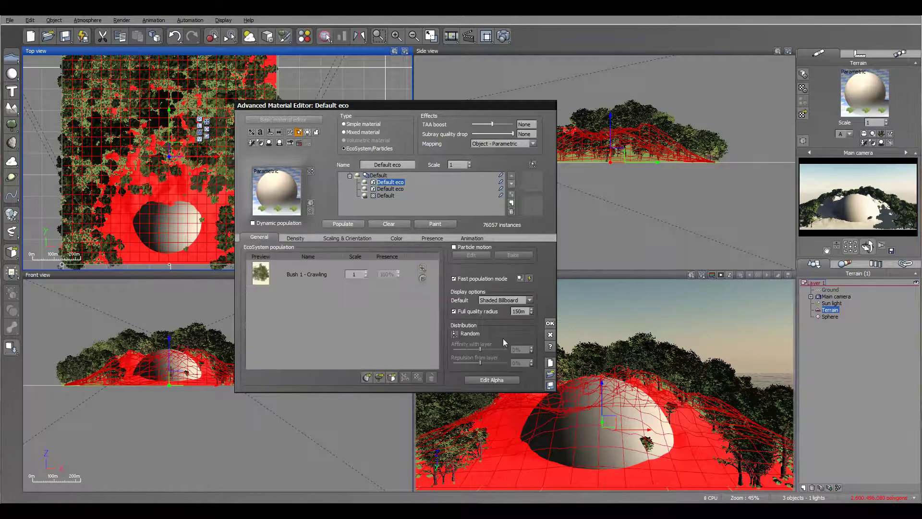
pyautogui.click(459, 279)
pyautogui.moveTo(484, 351); pyautogui.dragTo(506, 351)
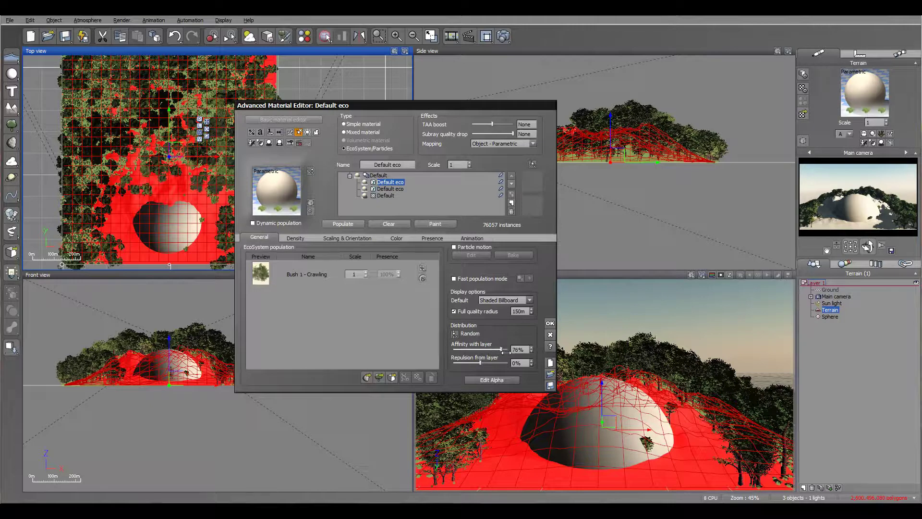
pyautogui.click(342, 224)
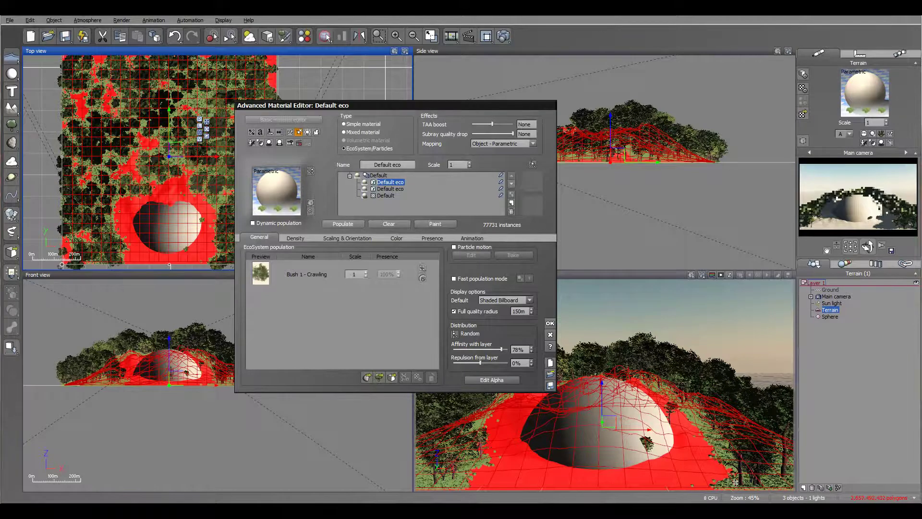
# - Try an affinity of -7% and a repulsion of 53% on the bush layer, and return to the maple layer
pyautogui.moveTo(500, 348)
pyautogui.mouseDown()
pyautogui.moveTo(468, 349)
pyautogui.moveTo(478, 349)
pyautogui.moveTo(466, 363)
pyautogui.moveTo(494, 362)
pyautogui.mouseUp()
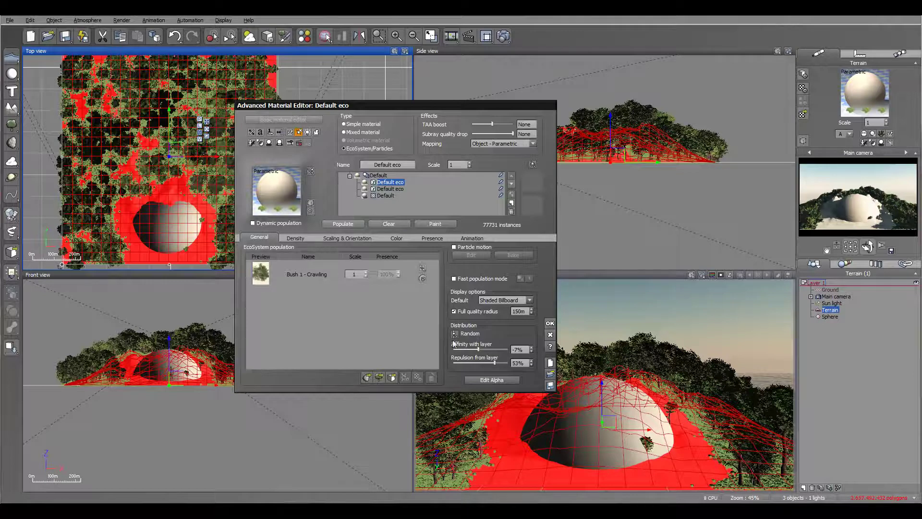
pyautogui.moveTo(499, 366); pyautogui.dragTo(481, 349)
pyautogui.click(398, 190)
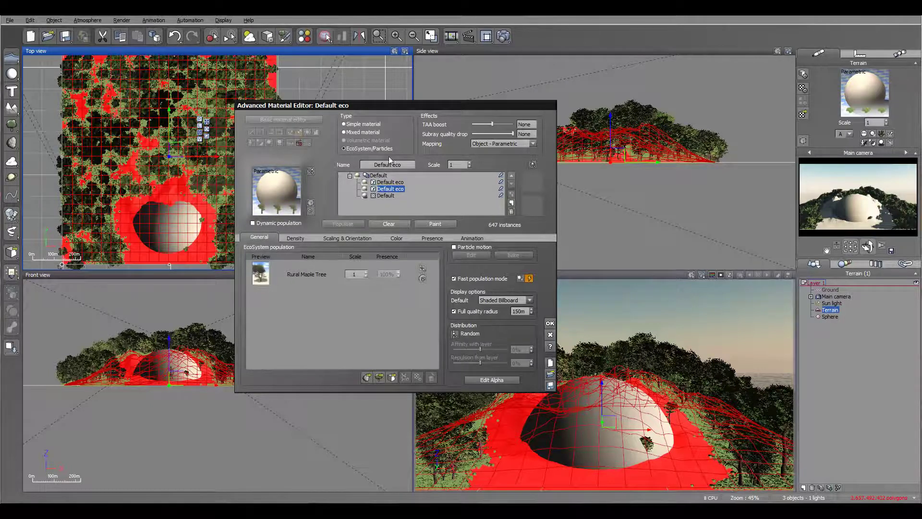